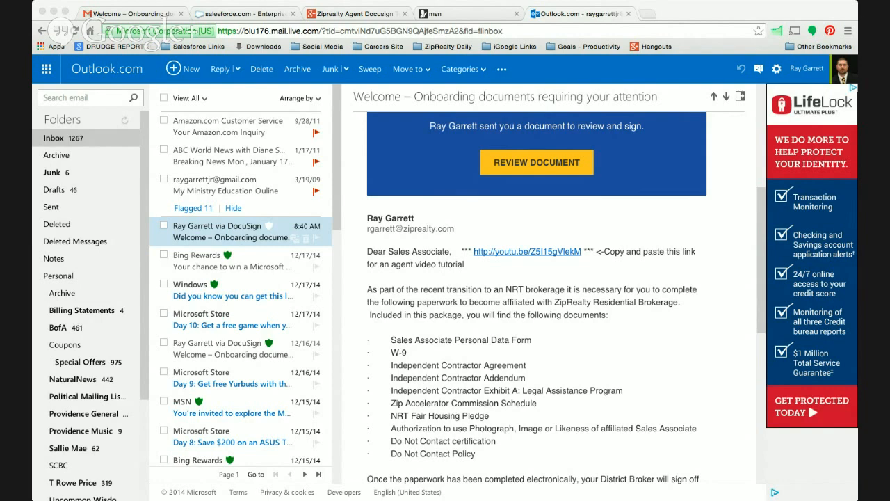
# Read through the onboarding email sent via DocuSign, including its instructions and the list of documents in the package.
pyautogui.click(38, 310)
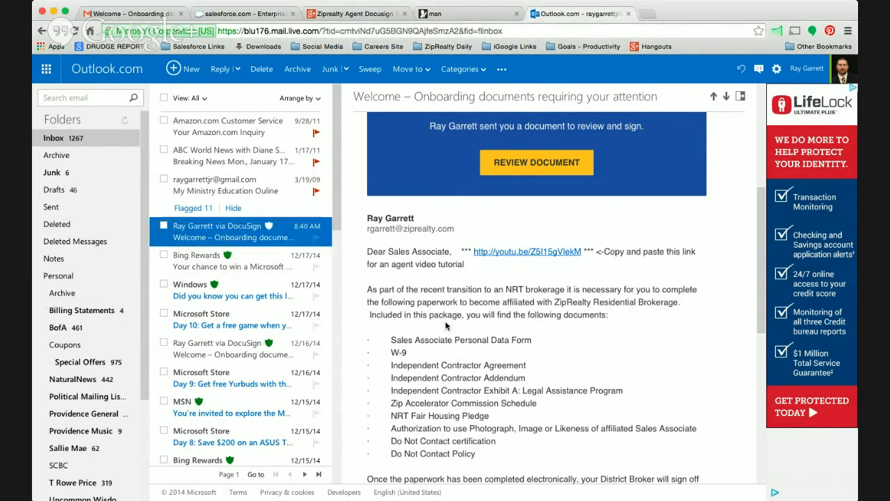
pyautogui.scroll(5, 446, 325)
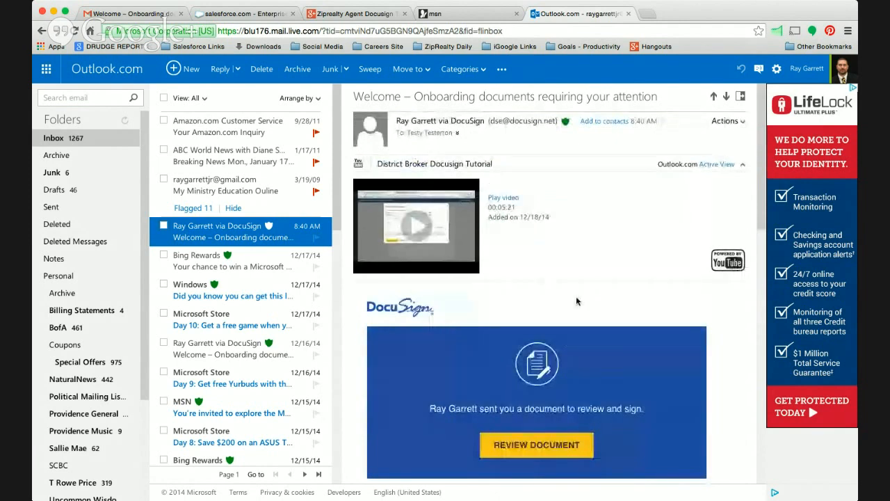
pyautogui.scroll(-5, 621, 300)
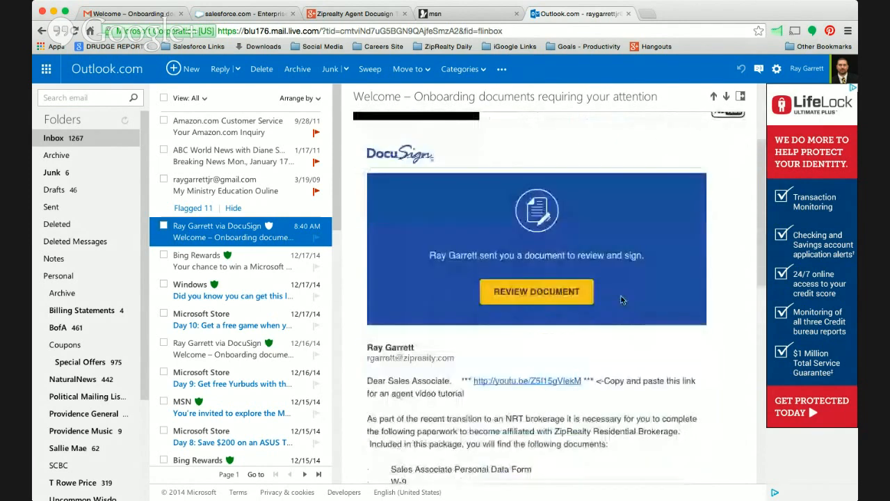
pyautogui.scroll(1, 570, 306)
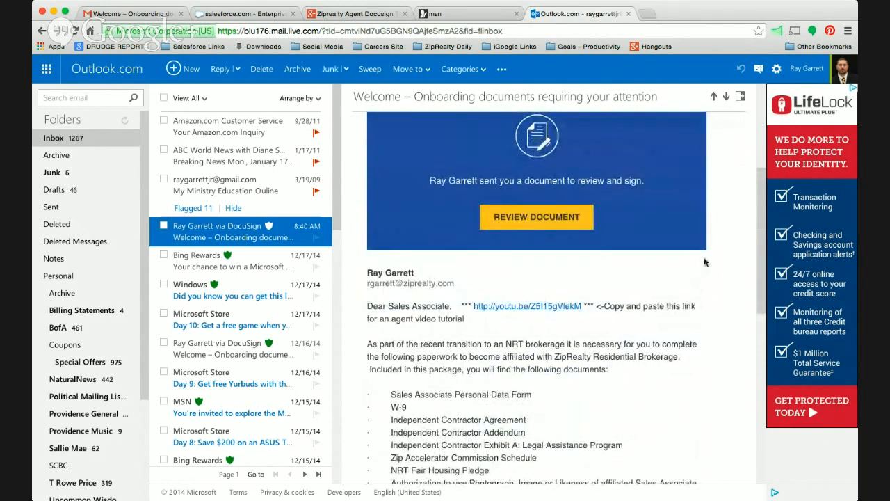
pyautogui.scroll(2, 705, 262)
pyautogui.scroll(2, 704, 261)
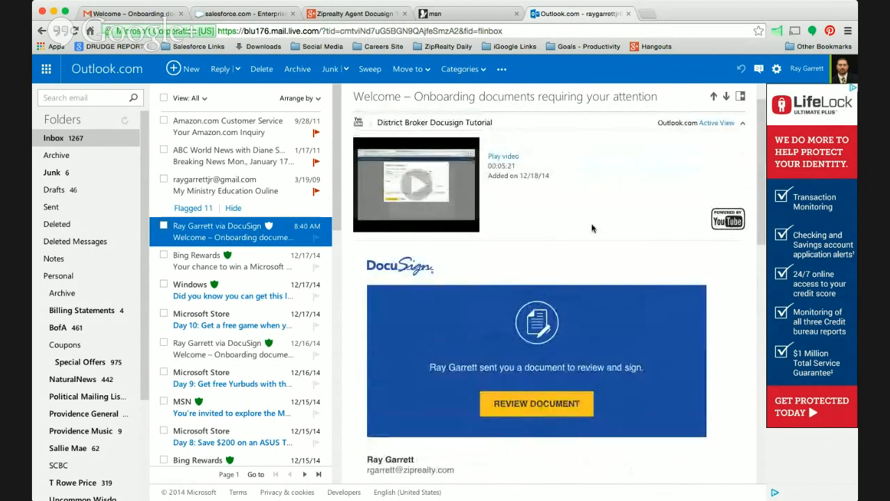
pyautogui.scroll(-3, 600, 202)
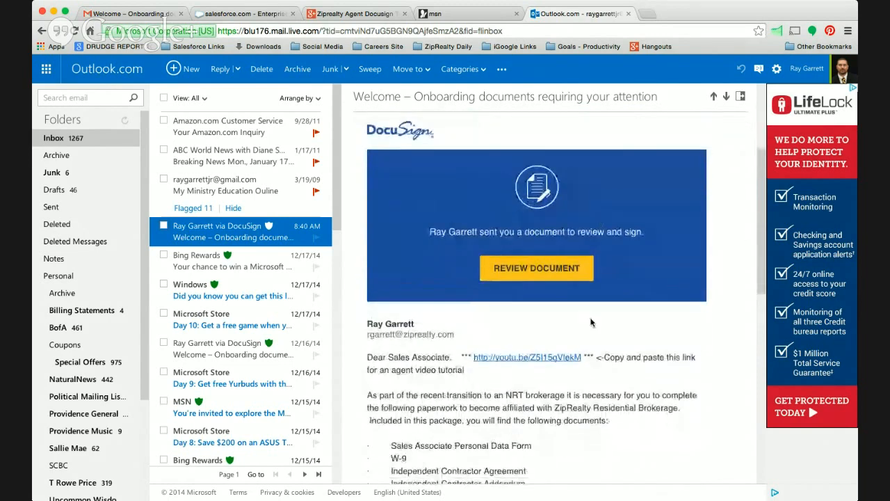
pyautogui.scroll(-2, 624, 394)
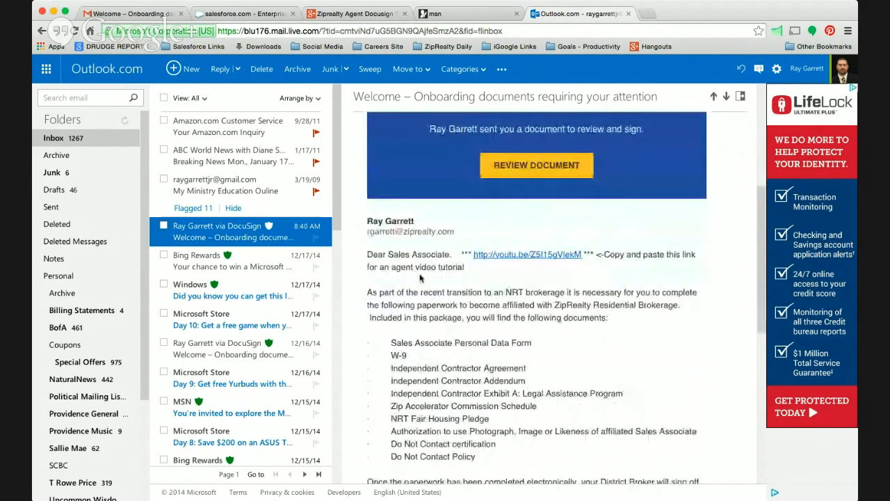
pyautogui.scroll(-5, 473, 369)
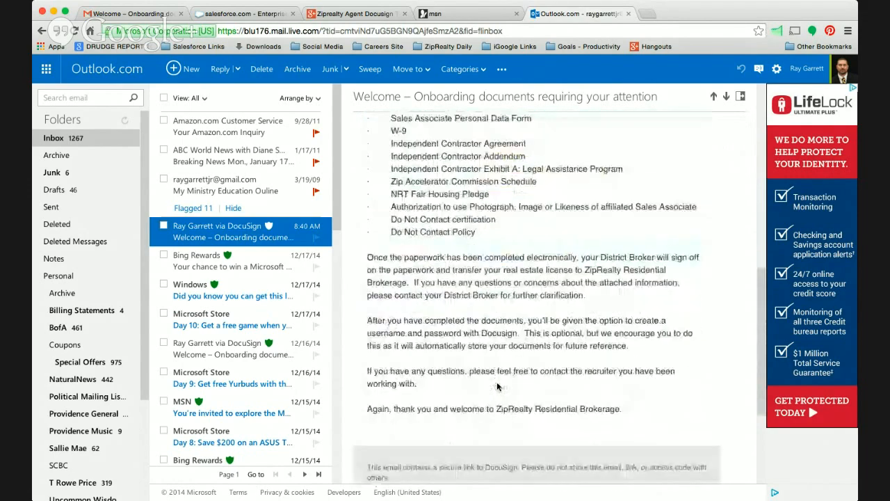
pyautogui.scroll(7, 498, 383)
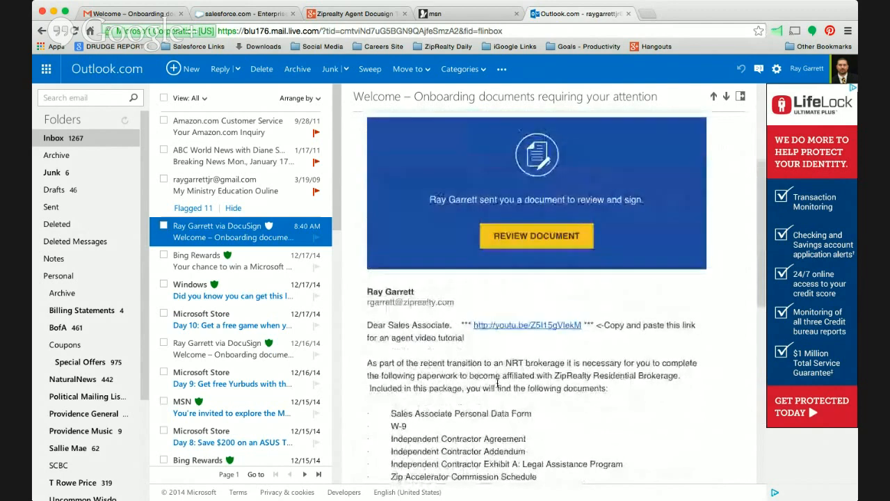
pyautogui.scroll(1, 529, 313)
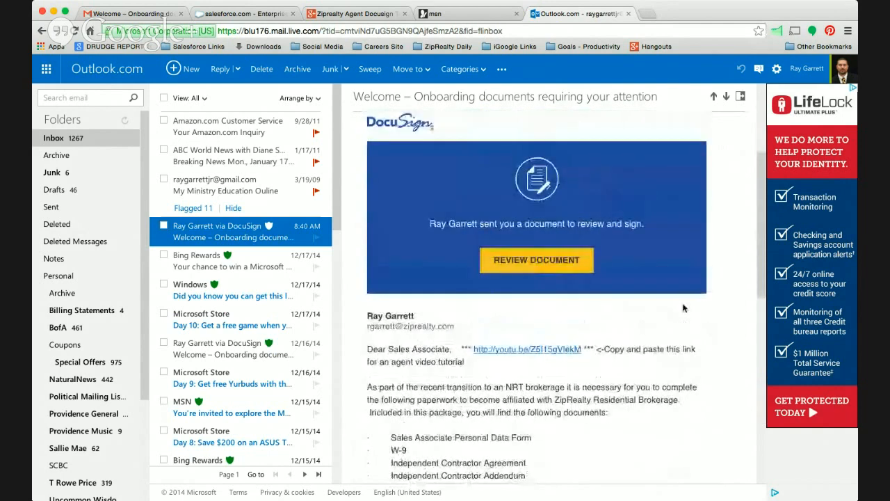
# Open the emailed document for review, agree to use Electronic Records and Signatures, and continue to the form.
pyautogui.click(551, 278)
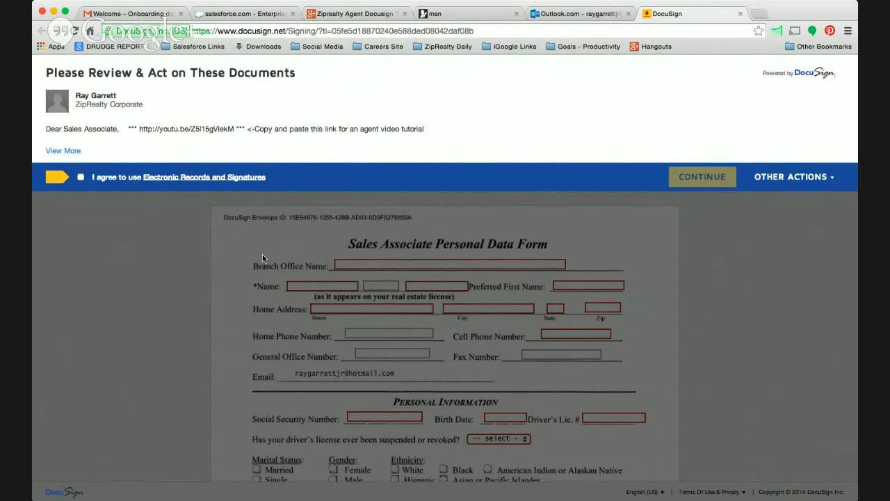
pyautogui.click(81, 178)
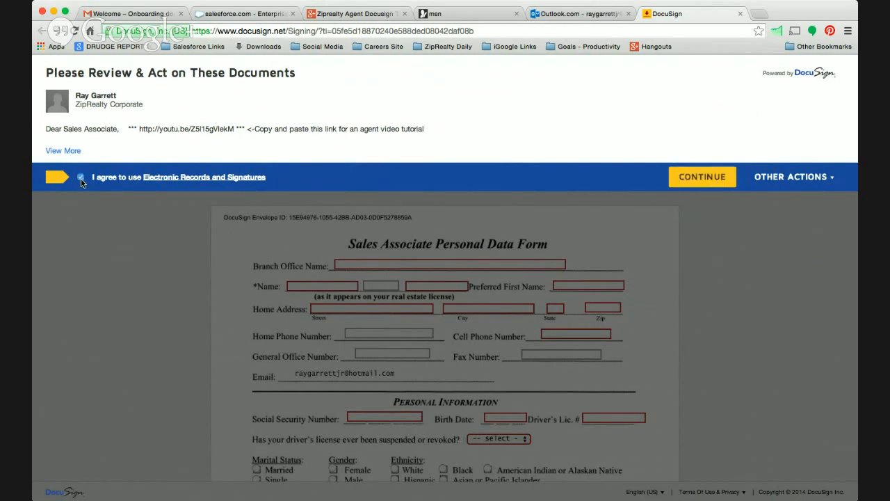
pyautogui.click(715, 182)
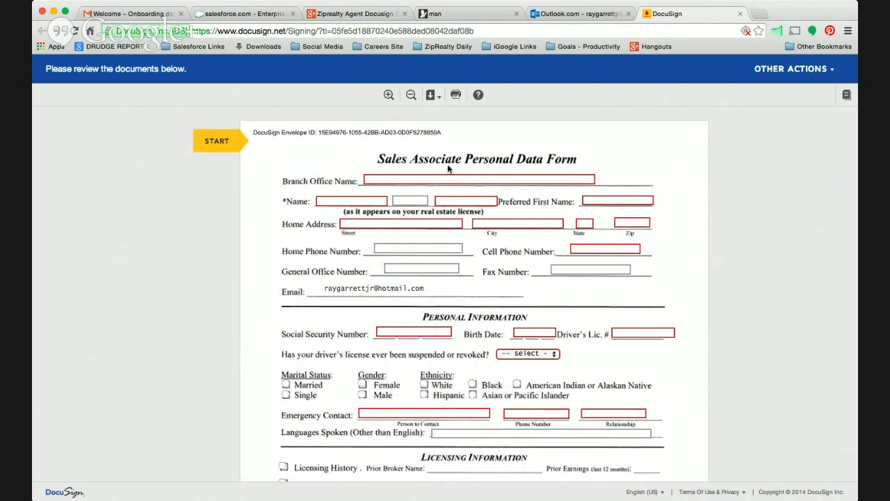
# Start the guided signing and enter Fairfield as the Branch Office Name on the Sales Associate Personal Data Form.
pyautogui.click(212, 140)
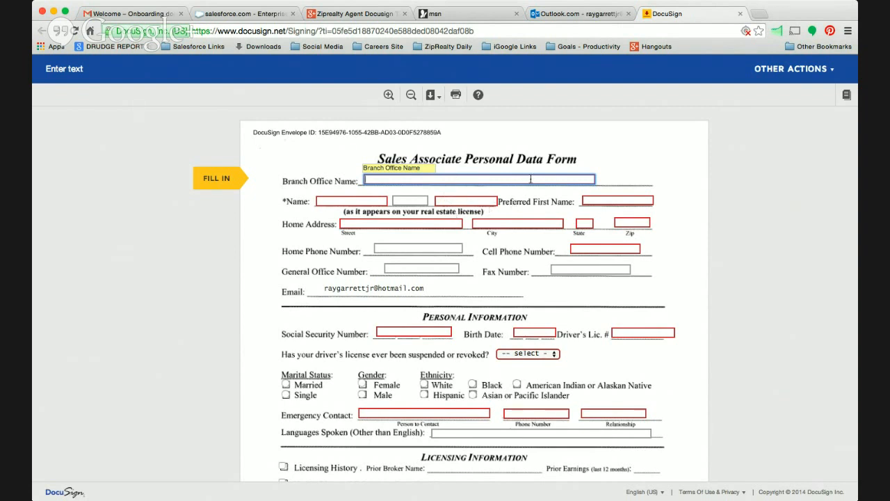
pyautogui.write('Fairfil')
pyautogui.press('BackSpace')
pyautogui.press('BackSpace')
pyautogui.press('BackSpace')
pyautogui.write('fiel')
pyautogui.press('Tab')
# Fill in the associate's first name, last name and preferred first name, leaving the middle name blank.
pyautogui.write('Test')
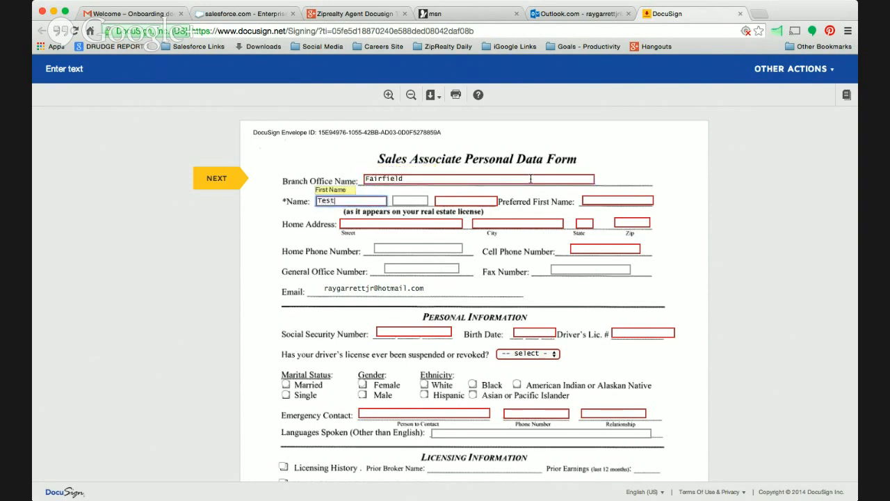
pyautogui.write('y')
pyautogui.press('Tab')
pyautogui.press('Tab')
pyautogui.write('Testerton')
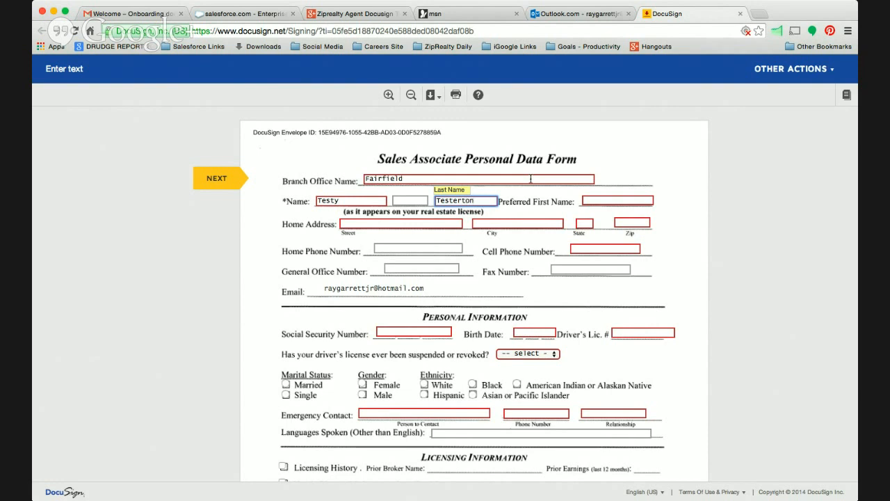
pyautogui.press('Tab')
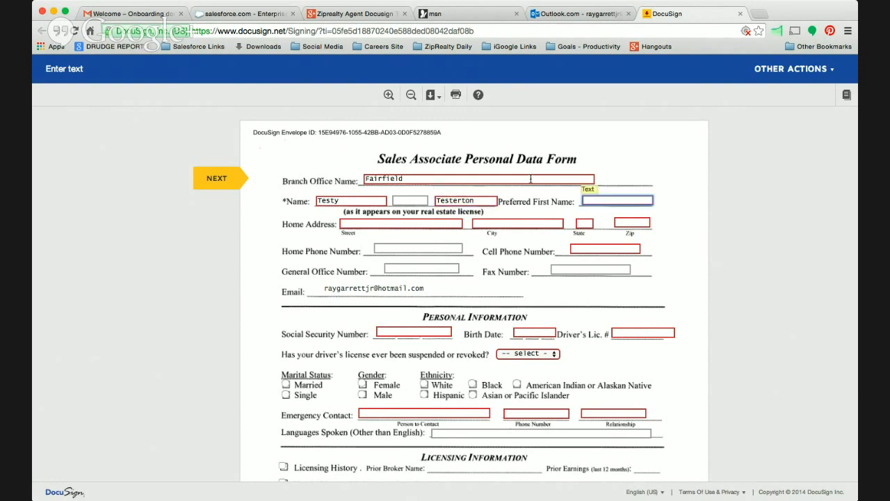
pyautogui.write('Tester')
pyautogui.press('Tab')
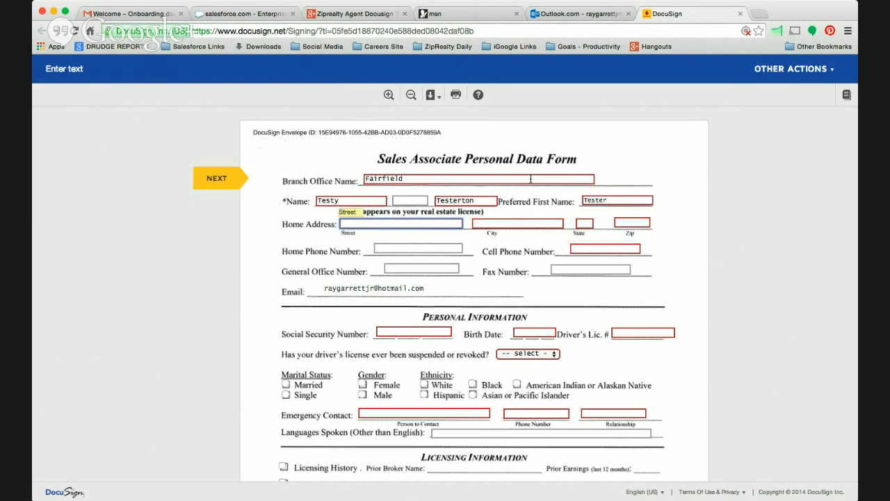
# Fill in the associate's home address with street, city, state and zip code.
pyautogui.write('123 Fake Strett')
pyautogui.press('Tab')
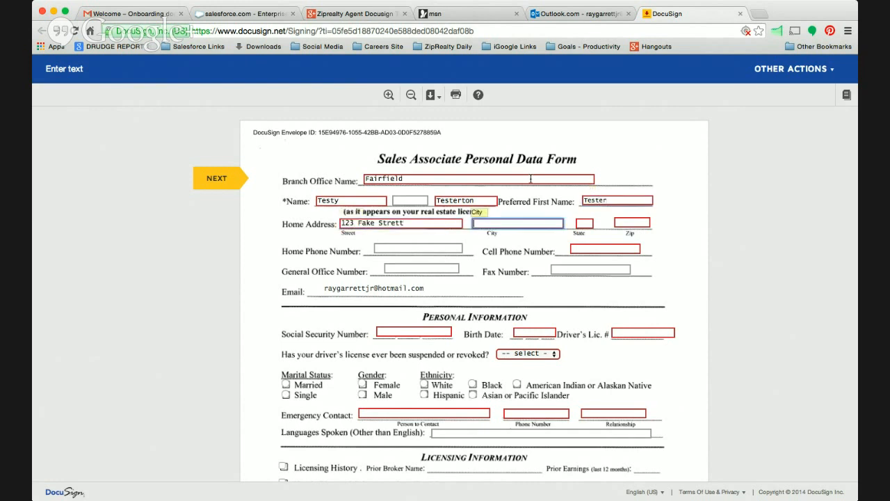
pyautogui.write('Raleight')
pyautogui.press('Tab')
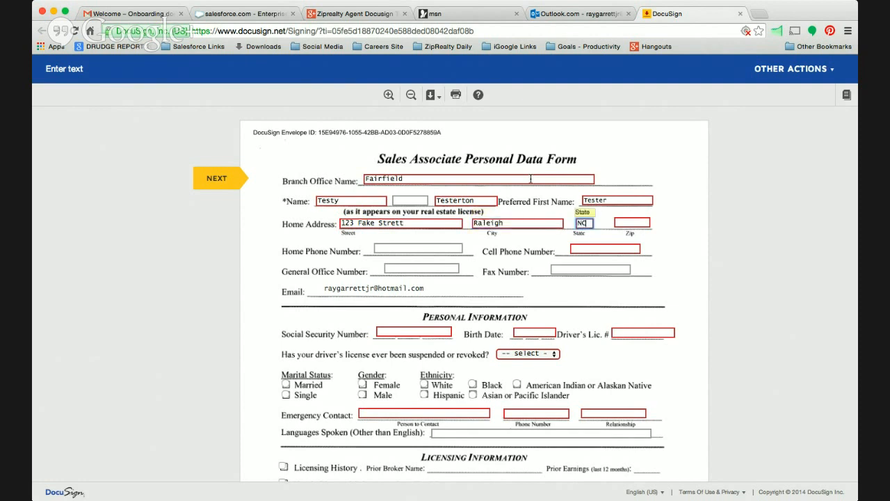
pyautogui.press('Tab')
pyautogui.write('27617')
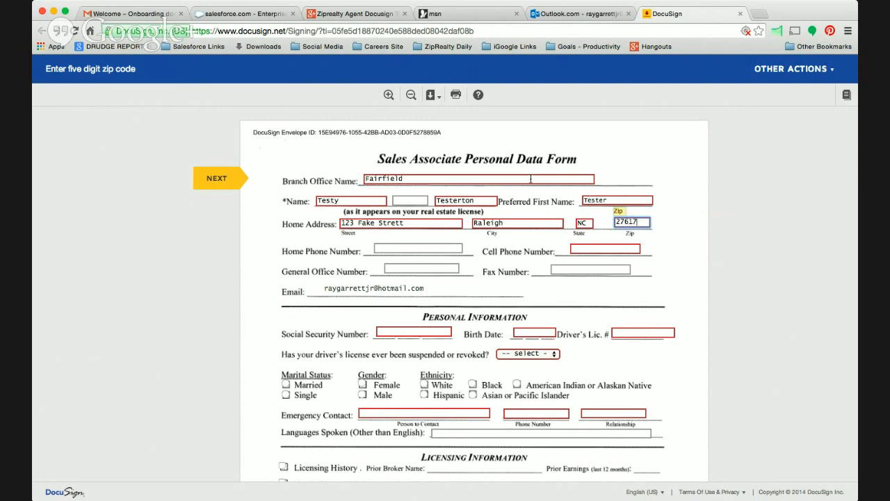
# Enter the associate's cell phone number, leaving the home phone number blank.
pyautogui.press('Tab')
# Enter the Social Security number in the Personal Information section, leaving the office and fax numbers blank.
pyautogui.press('Tab')
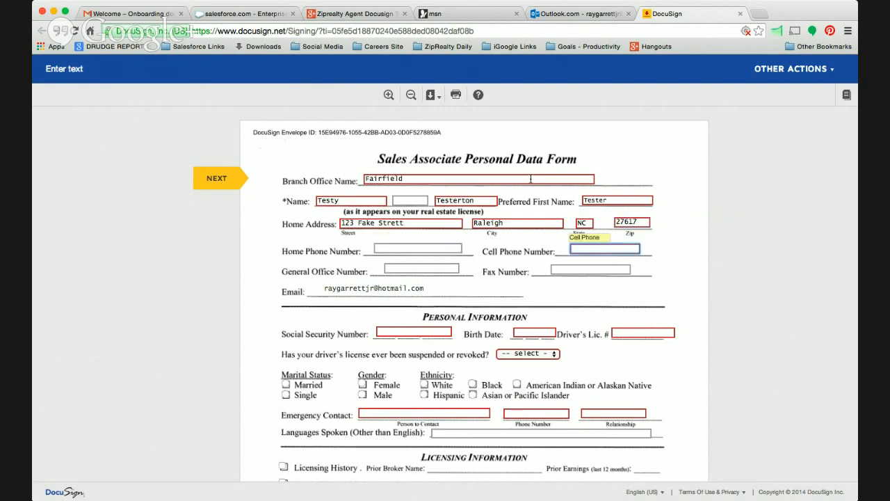
pyautogui.write('804.615.5555')
pyautogui.press('Tab')
pyautogui.press('Tab')
pyautogui.press('Tab')
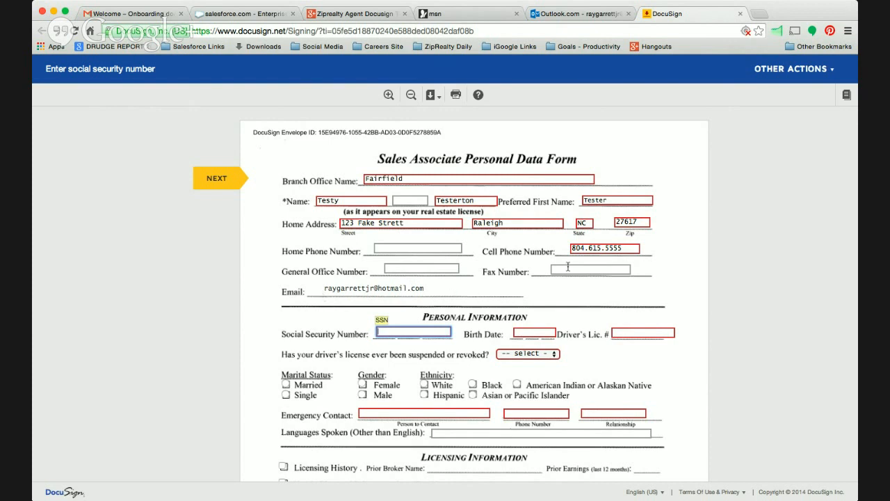
pyautogui.write('123-44')
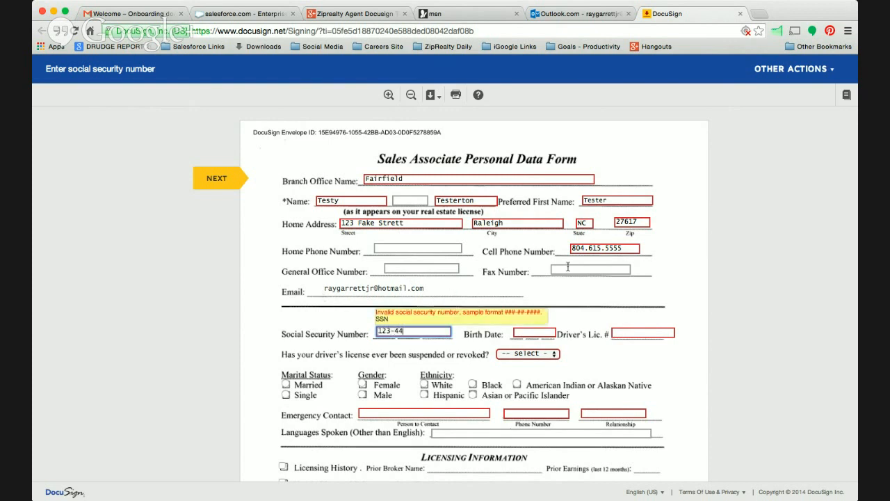
pyautogui.write('-5555')
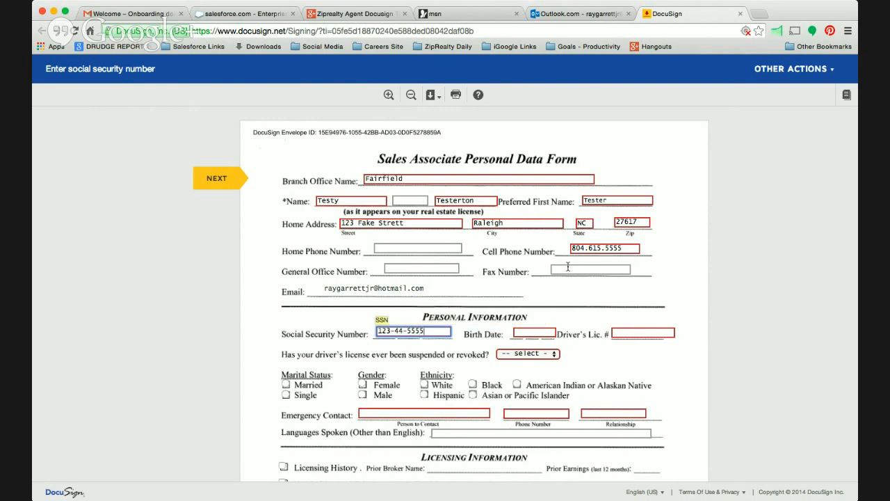
pyautogui.press('Tab')
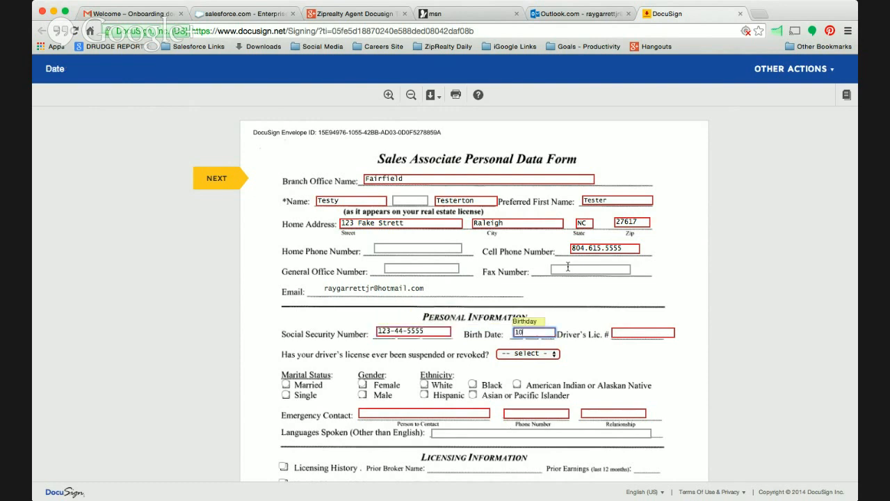
# Enter the associate's birth date and driver's license number in the Personal Information section.
pyautogui.write('10/01/1973')
pyautogui.press('Tab')
pyautogui.write('12345')
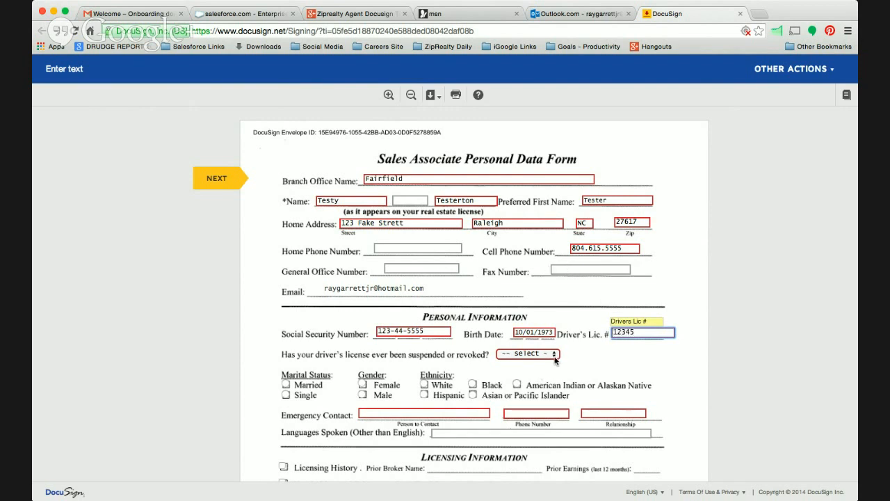
# Answer No to the driver's license suspension question and choose Married, Male and White for the personal details.
pyautogui.press('Tab')
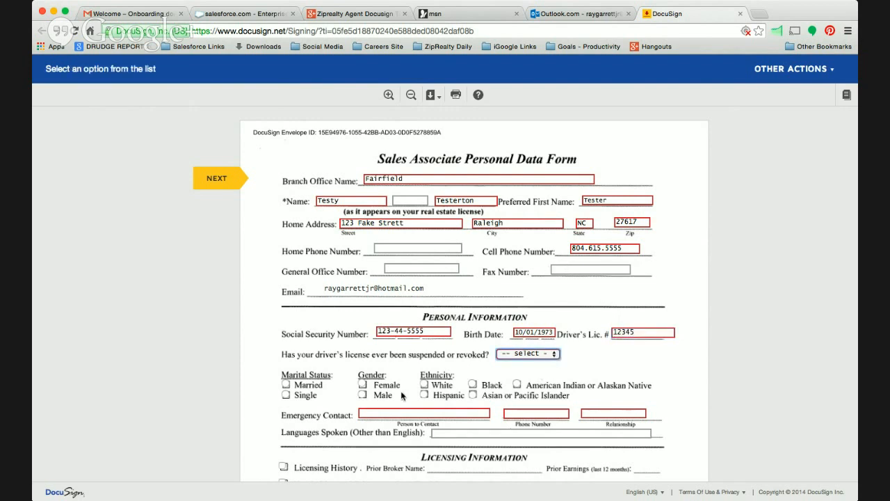
pyautogui.press('n')
pyautogui.press('Tab')
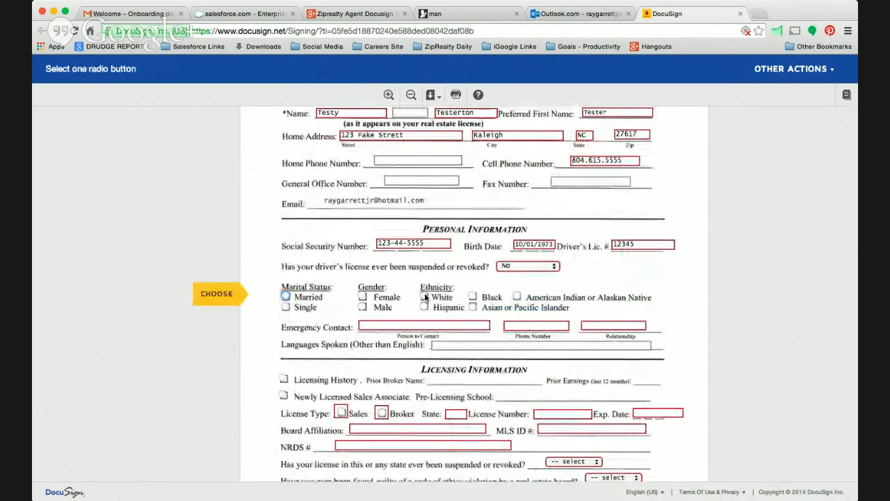
pyautogui.click(292, 298)
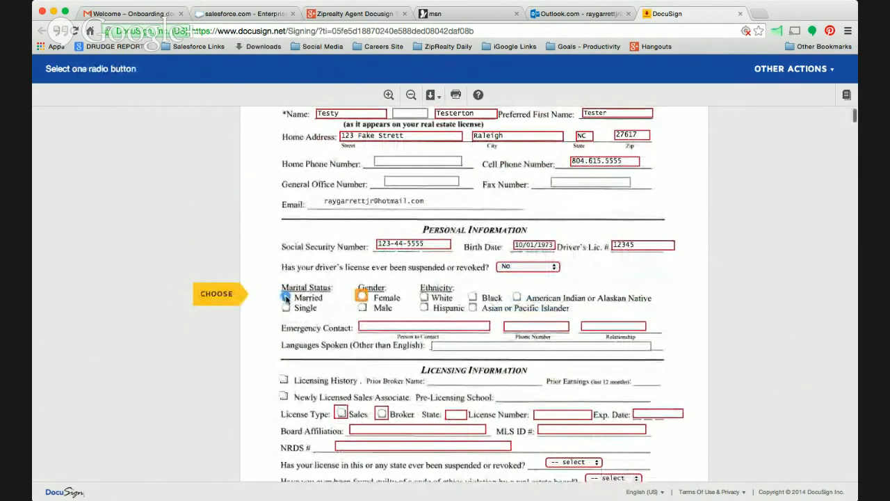
pyautogui.click(362, 307)
pyautogui.click(425, 286)
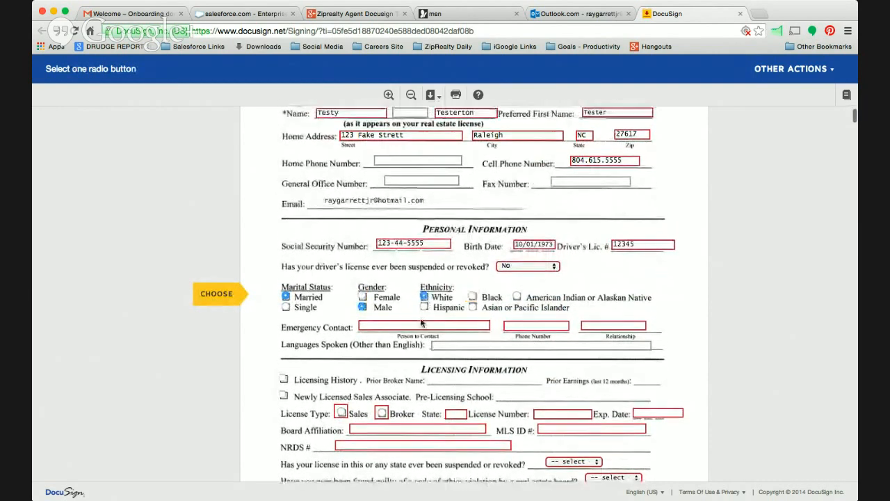
# Fill in the emergency contact's name, put placeholder text in the phone number field, and set the relationship to Spouse.
pyautogui.click(420, 322)
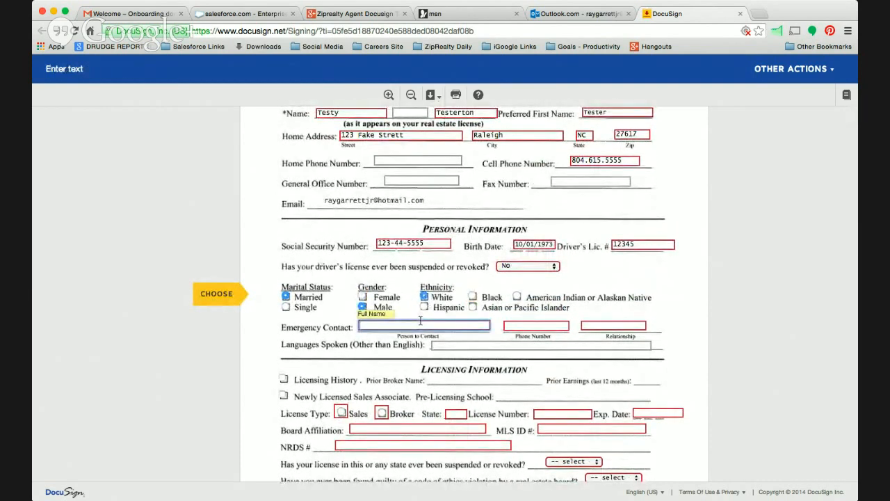
pyautogui.write('Testerina')
pyautogui.press('Tab')
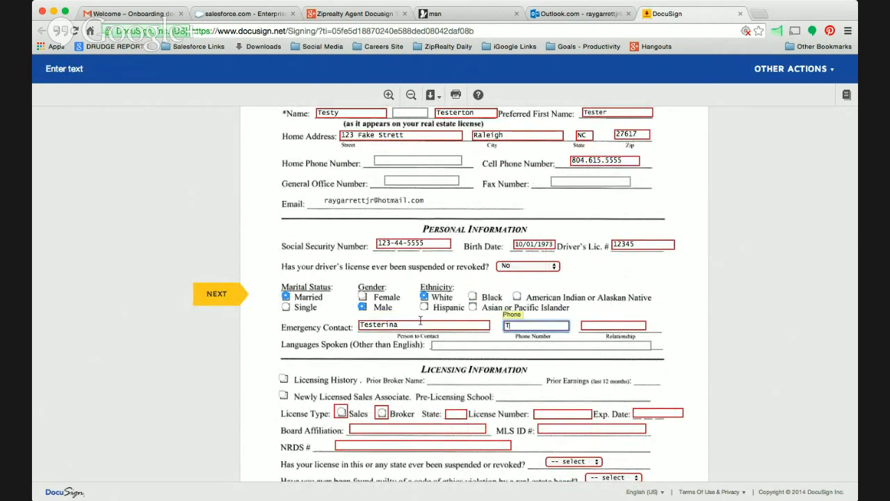
pyautogui.write('Tester')
pyautogui.press('Tab')
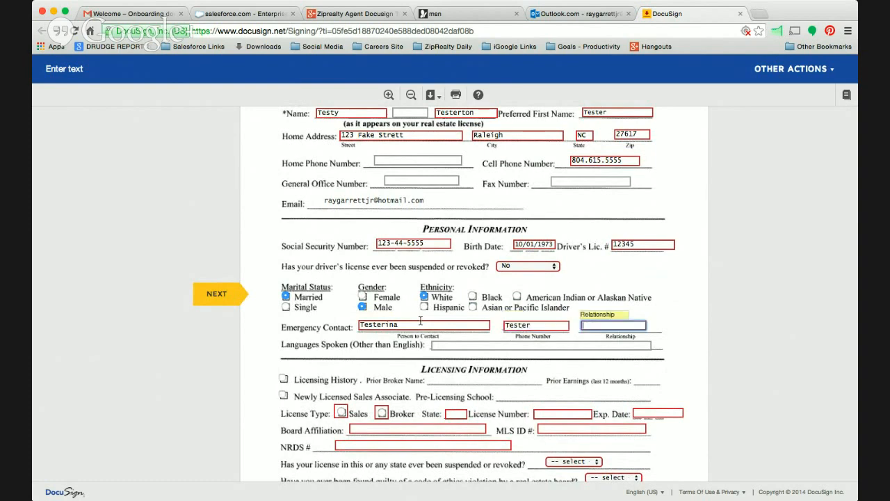
pyautogui.write('Spouse')
pyautogui.press('Tab')
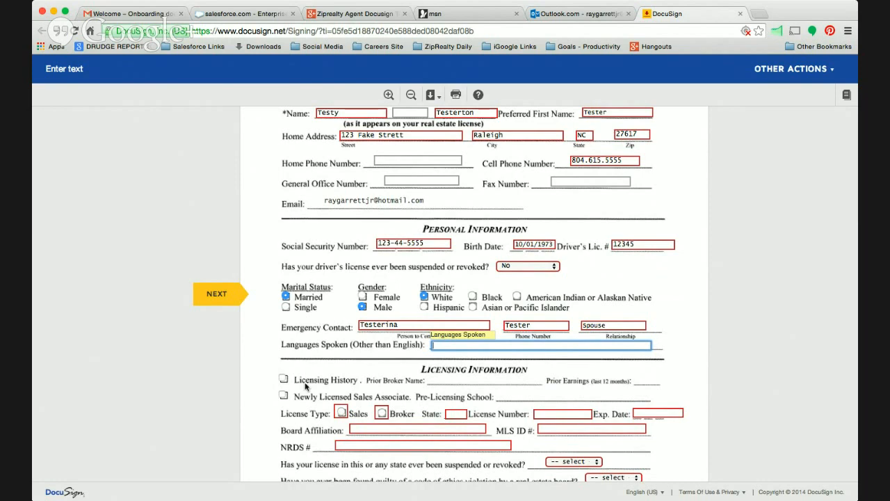
# Mark Licensing History in the Licensing Information section, with Ziprealty as the prior broker name and 0 as the prior earnings.
pyautogui.scroll(-3, 318, 371)
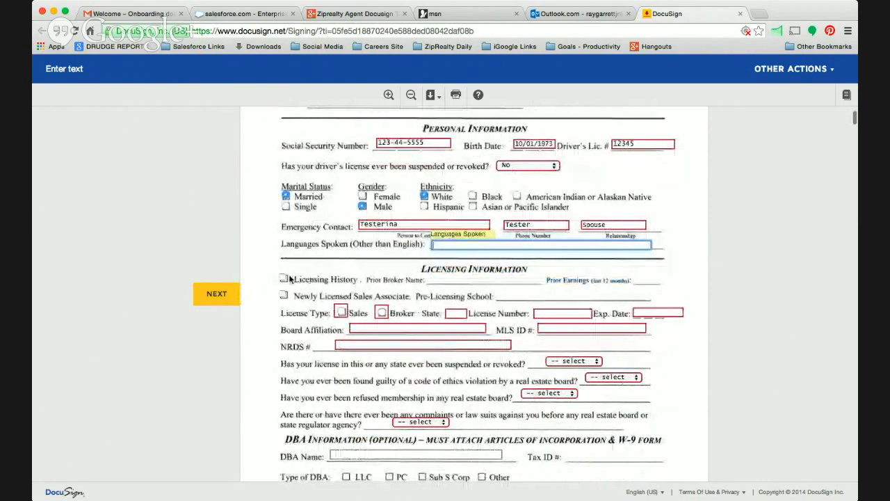
pyautogui.click(283, 279)
pyautogui.press('Tab')
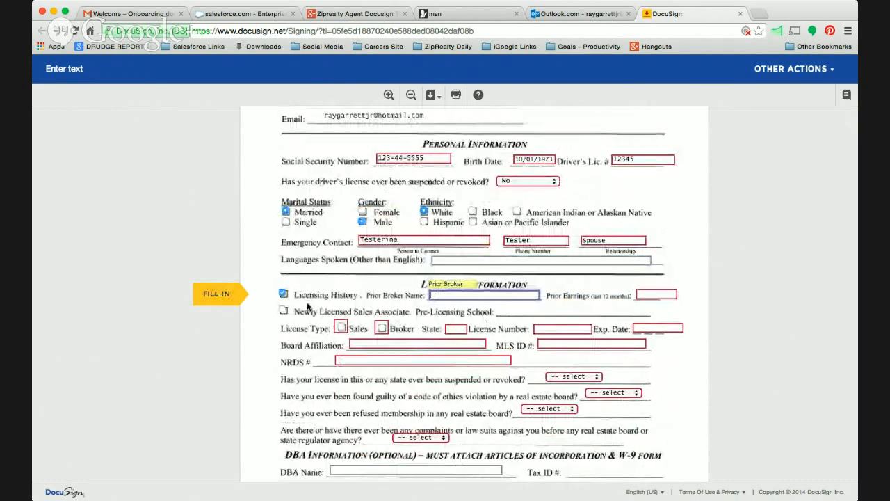
pyautogui.click(282, 296)
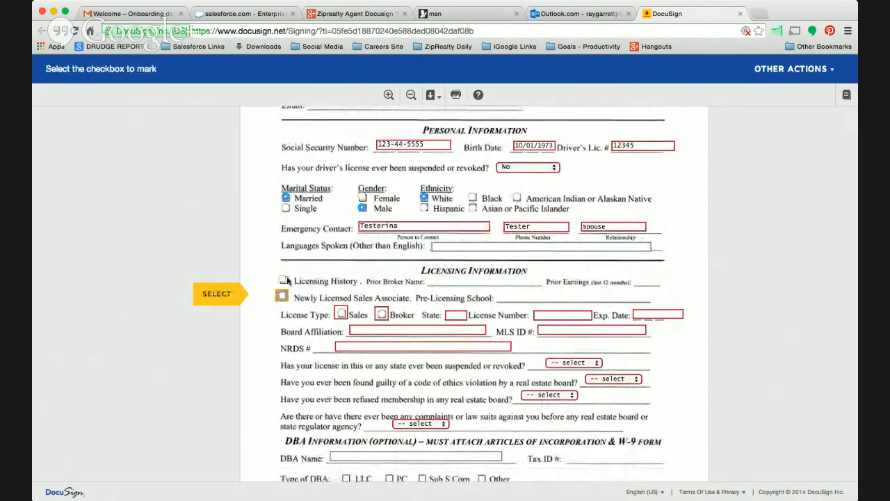
pyautogui.click(284, 280)
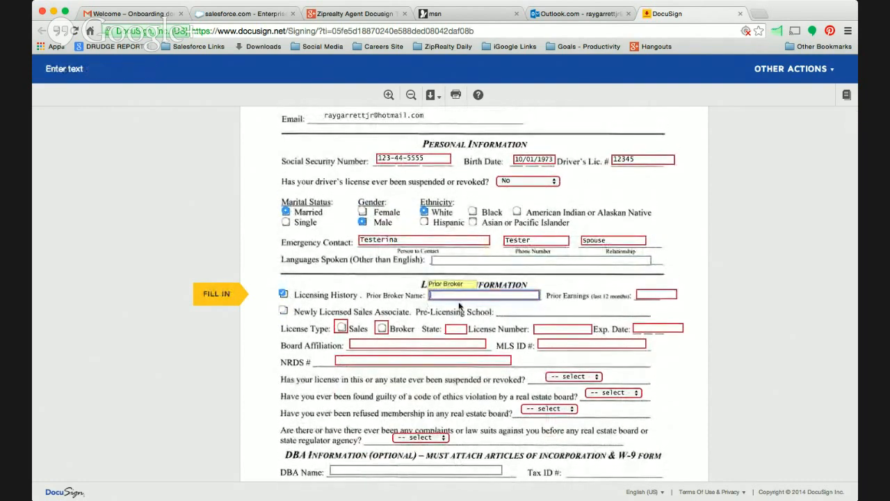
pyautogui.write('Ziprealty')
pyautogui.press('Tab')
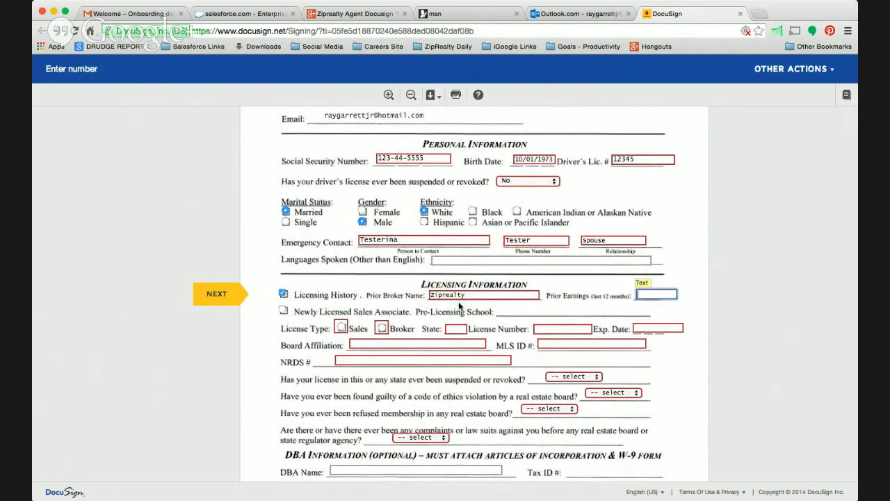
pyautogui.write('0')
# Mark Newly Licensed Sales Associate and enter Moseley Flint as the pre-licensing school.
pyautogui.click(283, 311)
pyautogui.write('Moseley')
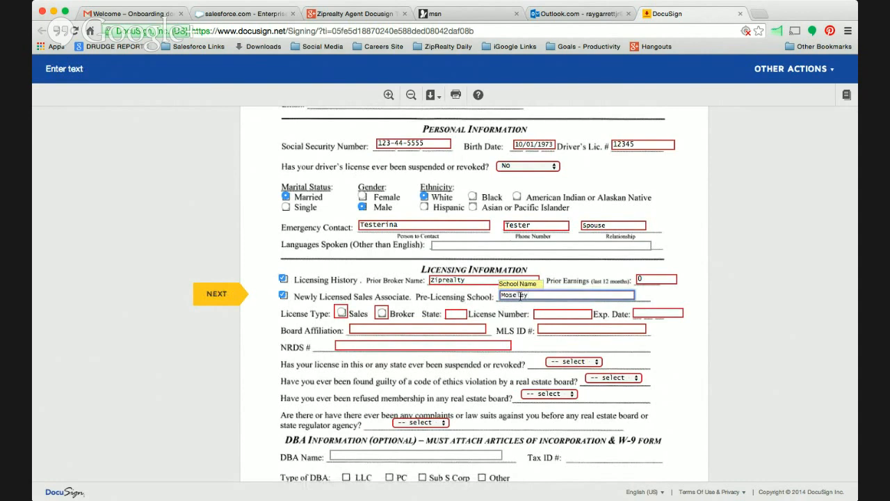
pyautogui.write(' Flint')
# Choose Sales as the license type, set the state to VA, and enter the license number with expiration date 10/02/2016.
pyautogui.click(343, 313)
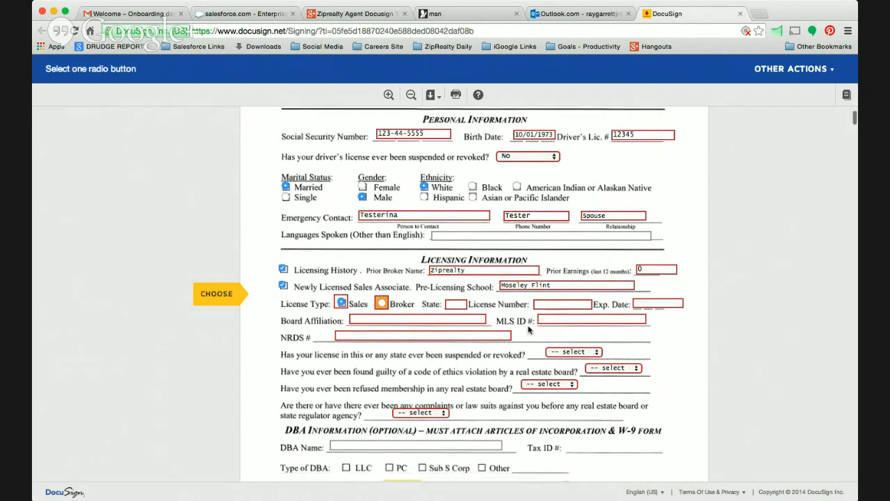
pyautogui.click(464, 296)
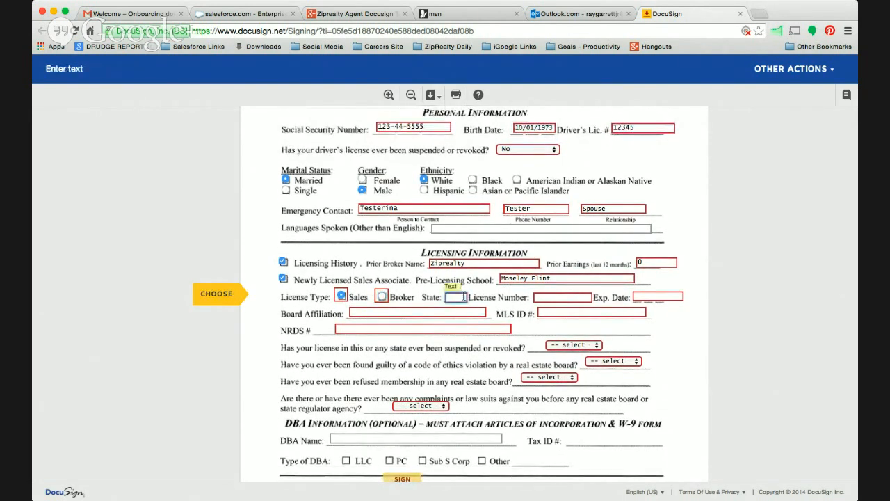
pyautogui.write('VA')
pyautogui.press('Tab')
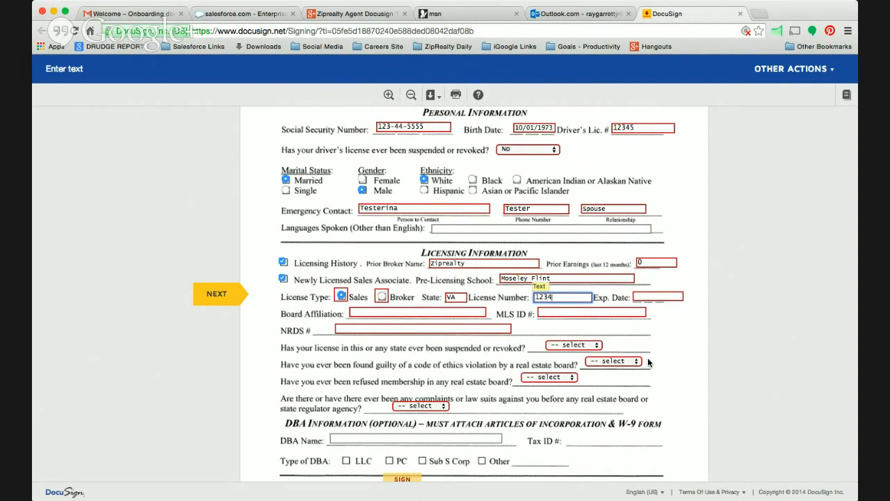
pyautogui.press('Tab')
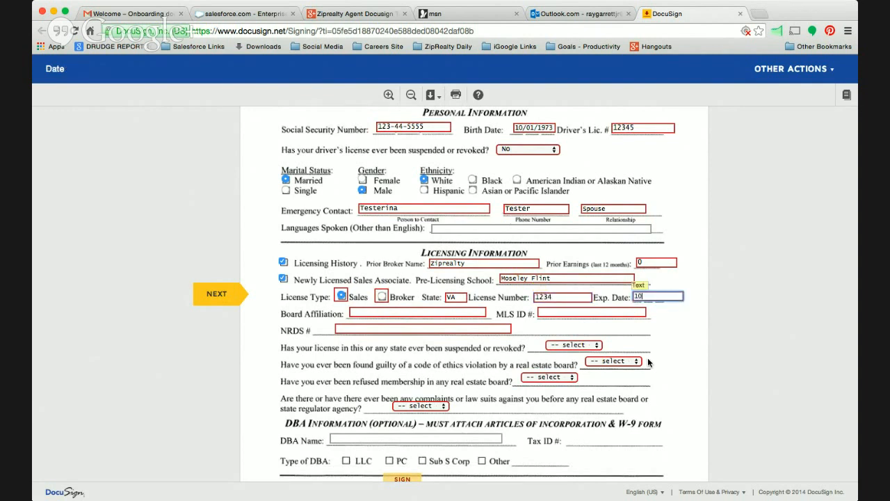
pyautogui.write('10/02/2016')
# Enter CVRMLS as the board affiliation and fill in the MLS ID and NRDS numbers.
pyautogui.click(457, 315)
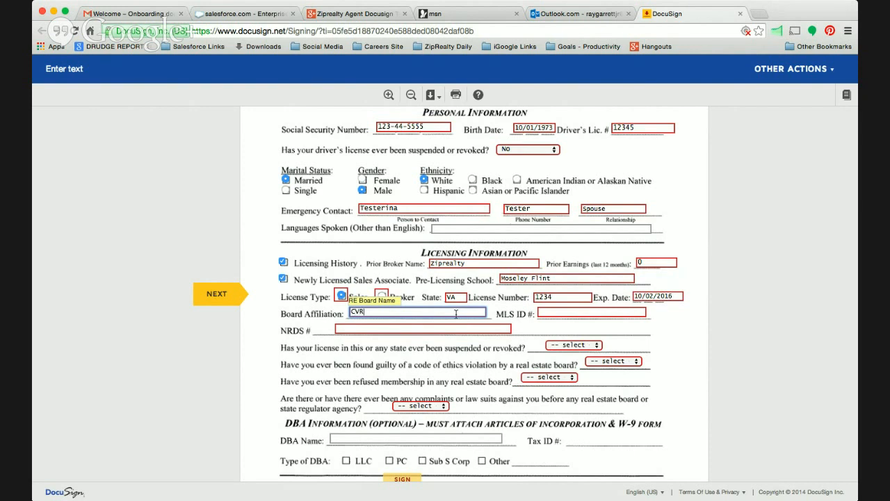
pyautogui.press('Tab')
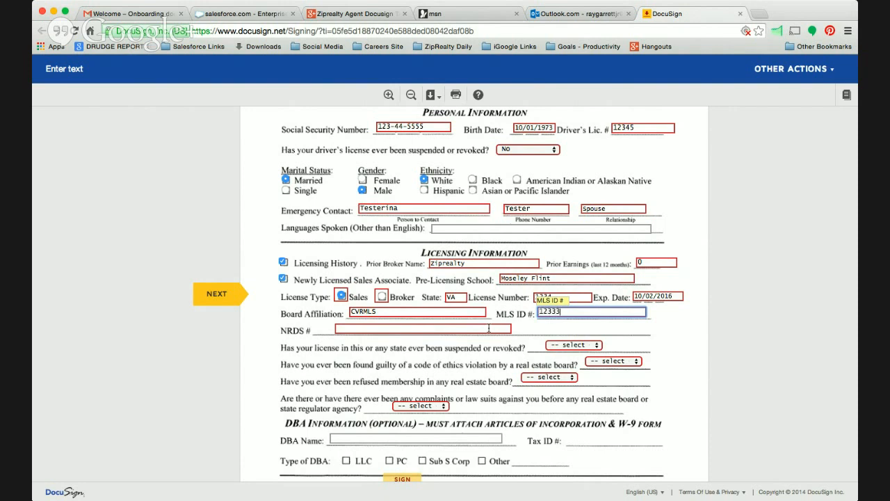
pyautogui.click(385, 330)
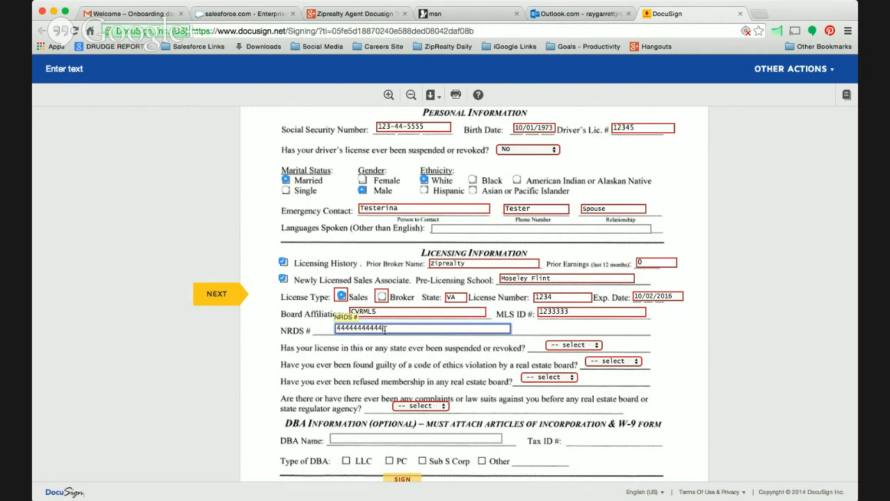
# Answer No to the questions on license suspension, code of ethics violations, refused board membership, and complaints or lawsuits.
pyautogui.click(212, 294)
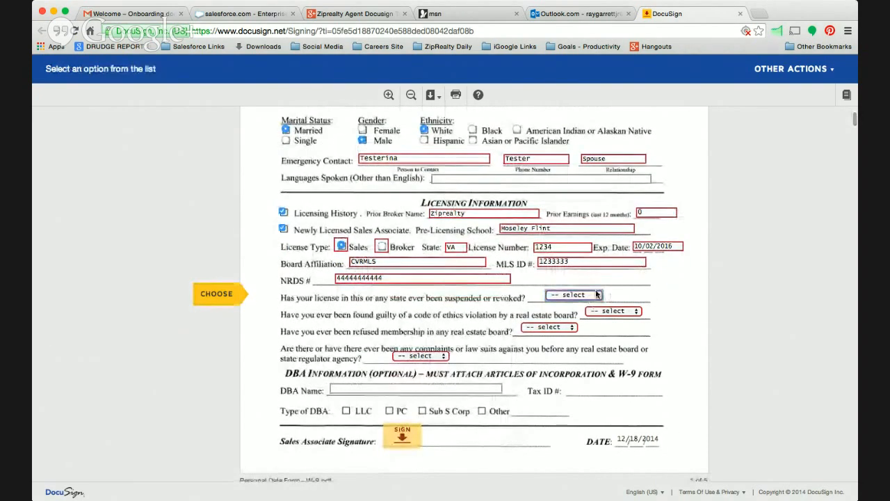
pyautogui.click(605, 322)
pyautogui.click(638, 312)
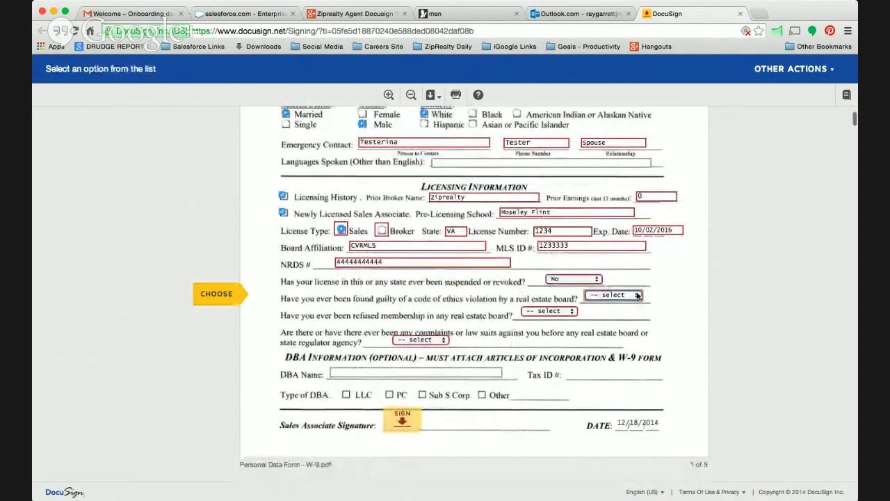
pyautogui.click(638, 296)
pyautogui.click(626, 320)
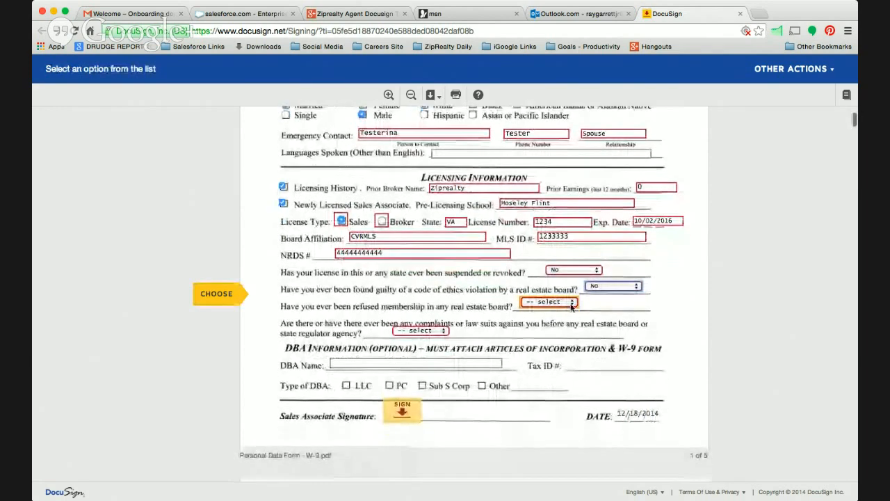
pyautogui.click(574, 297)
pyautogui.click(561, 320)
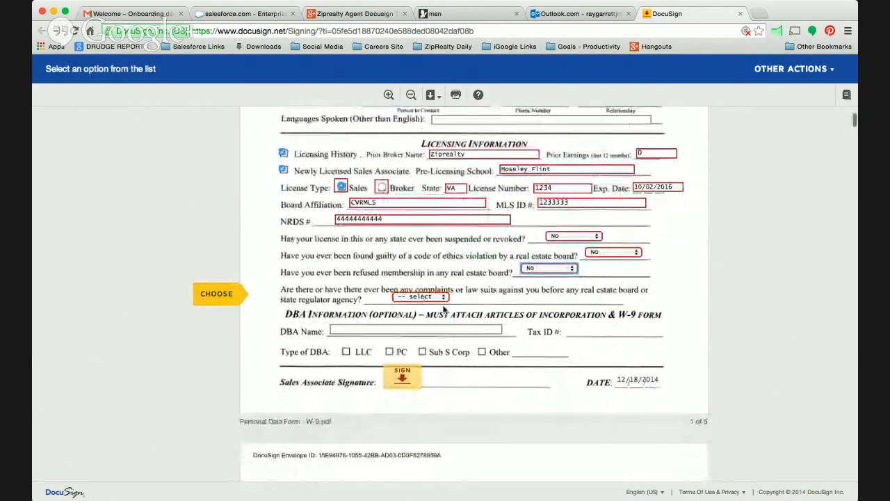
pyautogui.click(442, 297)
pyautogui.click(419, 221)
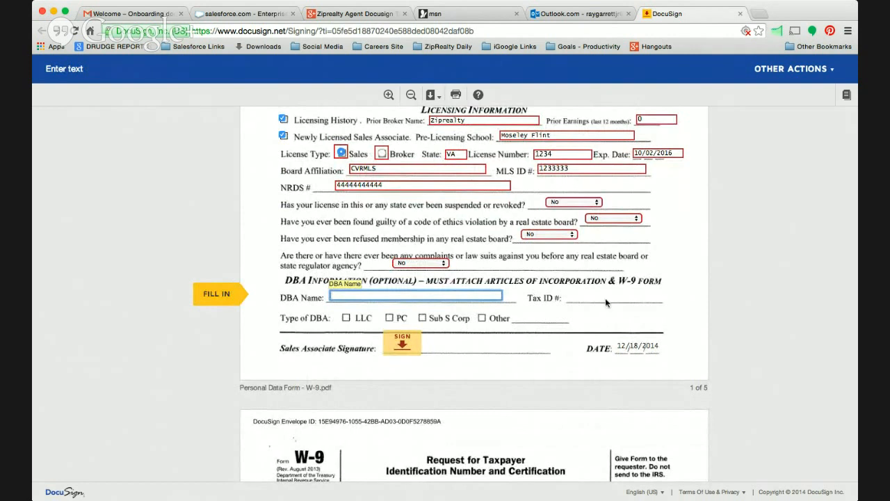
# Enter Tester INC. as the DBA name, fill in the tax ID number, and choose LLC as the type of DBA.
pyautogui.write('Tester INC.')
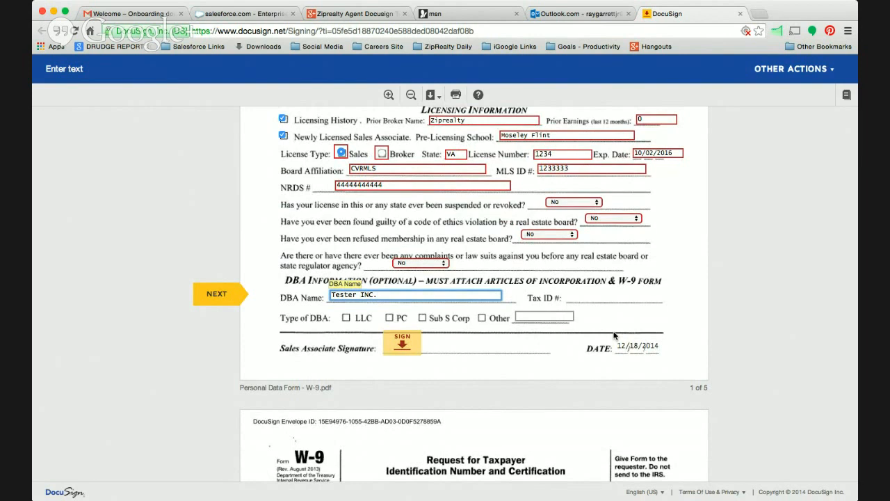
pyautogui.press('Tab')
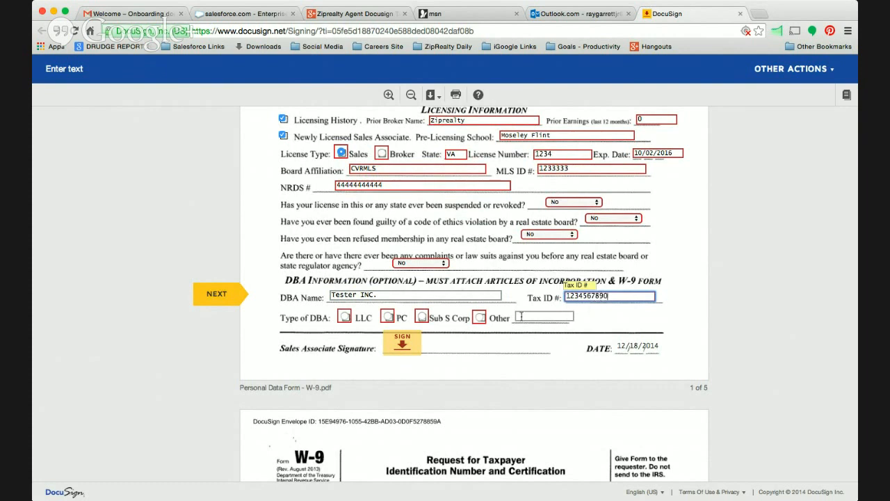
pyautogui.click(345, 317)
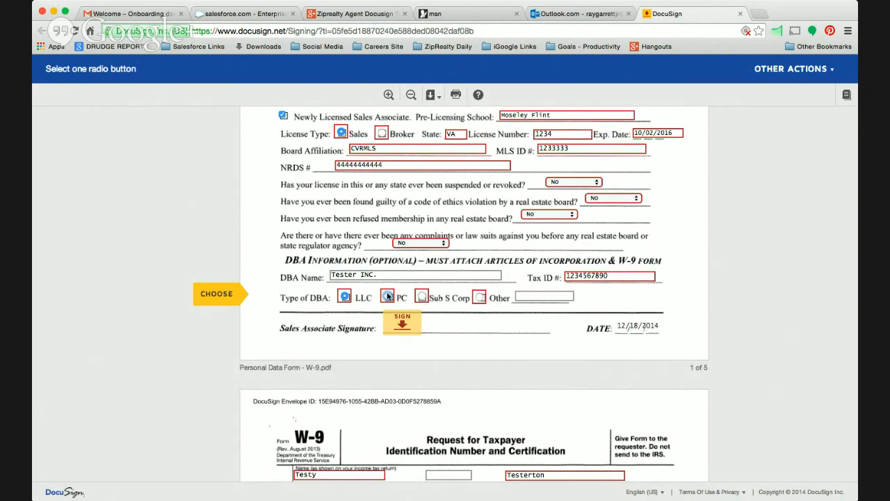
# Start signing the Sales Associate Signature field of the Personal Data Form.
pyautogui.click(403, 324)
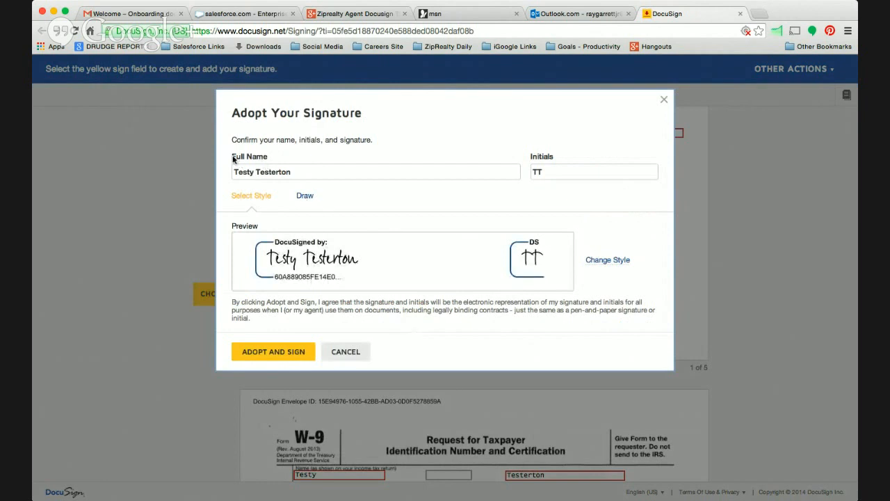
# Try adding a middle initial to the full name used for the signature, and remove it again.
pyautogui.click(257, 172)
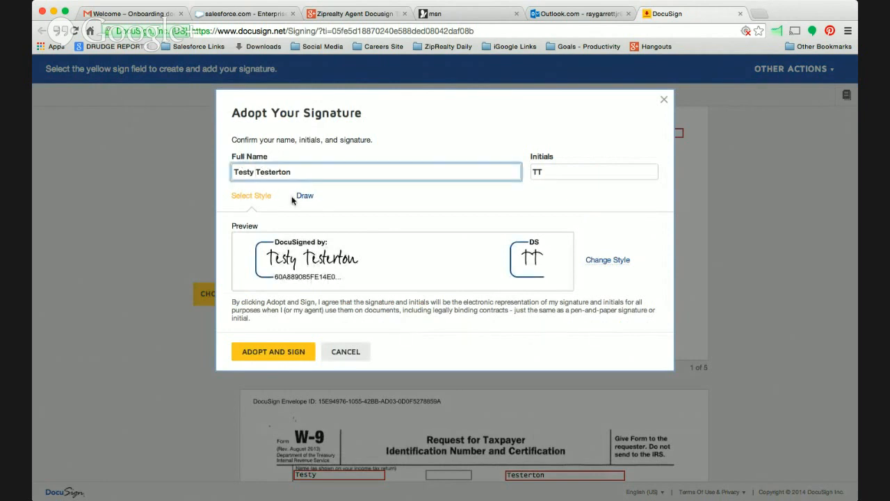
pyautogui.write('T.')
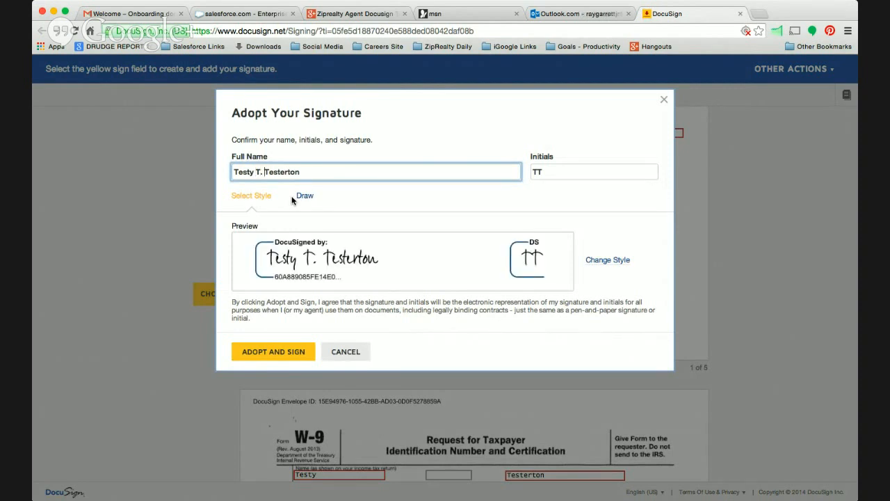
pyautogui.press('BackSpace')
pyautogui.press('BackSpace')
pyautogui.press('BackSpace')
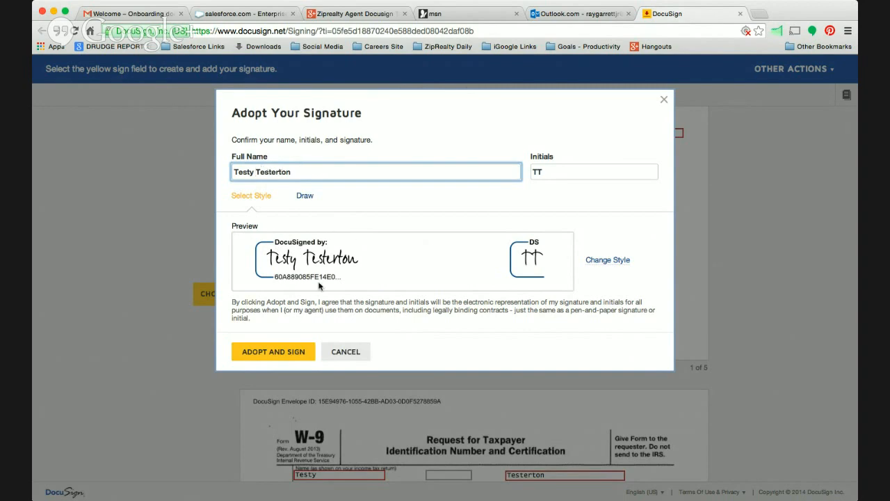
# Adopt the preset signature to sign the Personal Data Form, and go to the name field of the W-9.
pyautogui.click(278, 356)
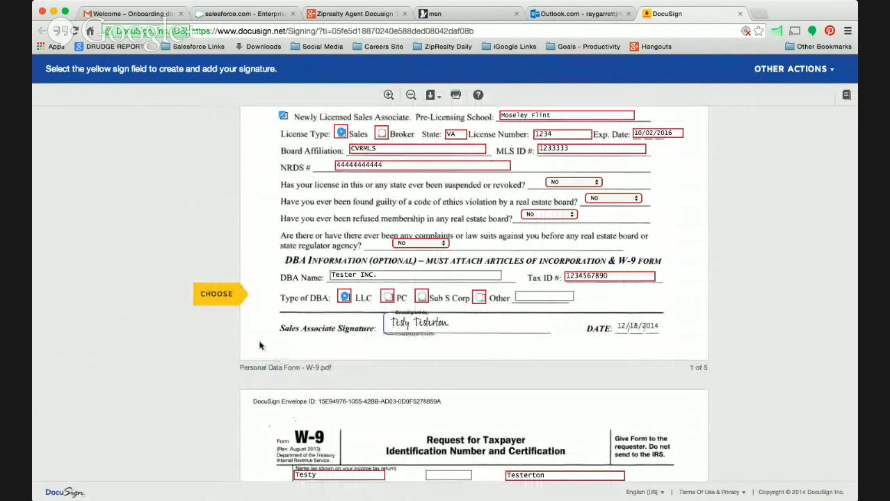
pyautogui.click(216, 295)
pyautogui.click(217, 295)
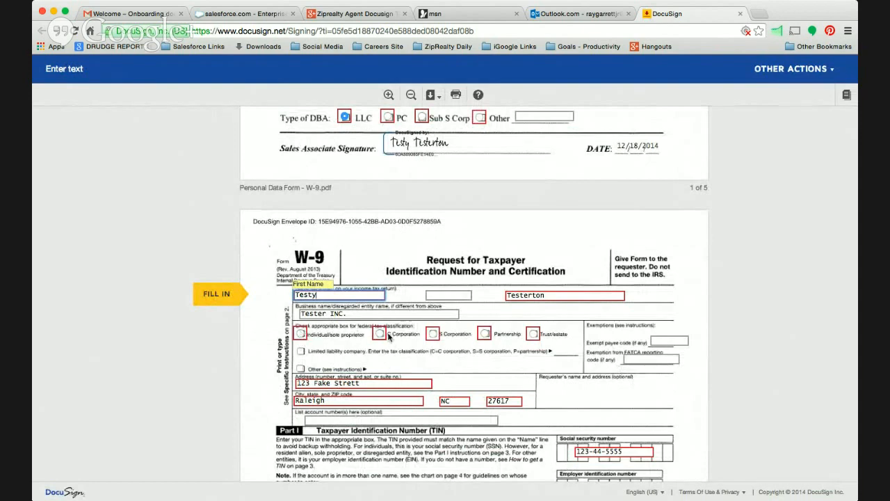
# Choose S Corporation as the federal tax classification on the W-9 form.
pyautogui.click(435, 335)
pyautogui.scroll(-1, 374, 362)
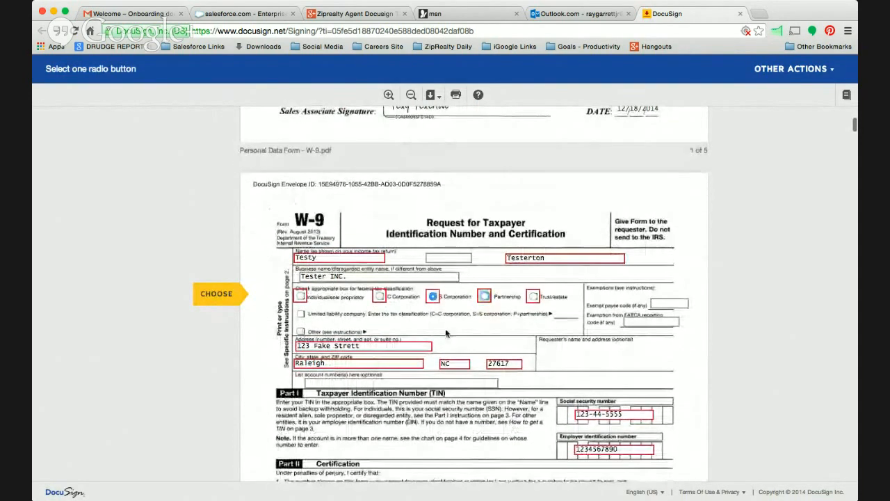
pyautogui.scroll(-3, 437, 412)
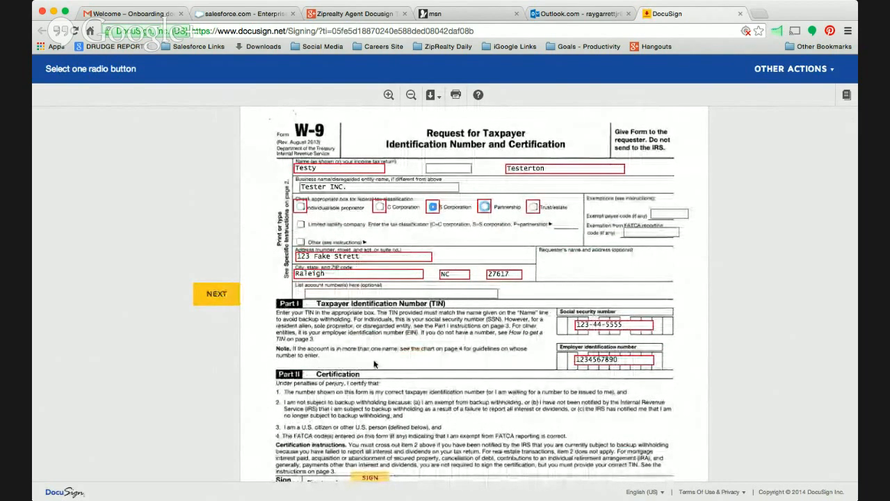
pyautogui.click(218, 294)
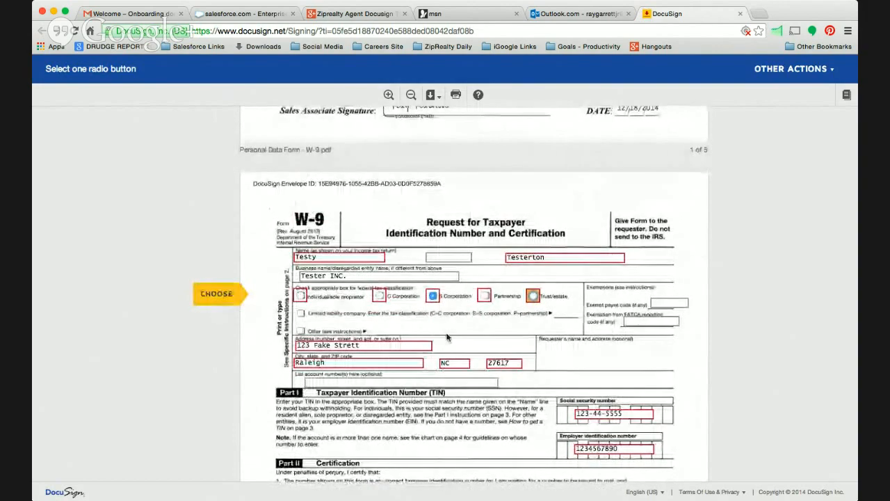
# Sign the W-9 form in the U.S. person signature field under Certification.
pyautogui.scroll(-5, 448, 337)
pyautogui.scroll(1, 448, 337)
pyautogui.scroll(1, 448, 338)
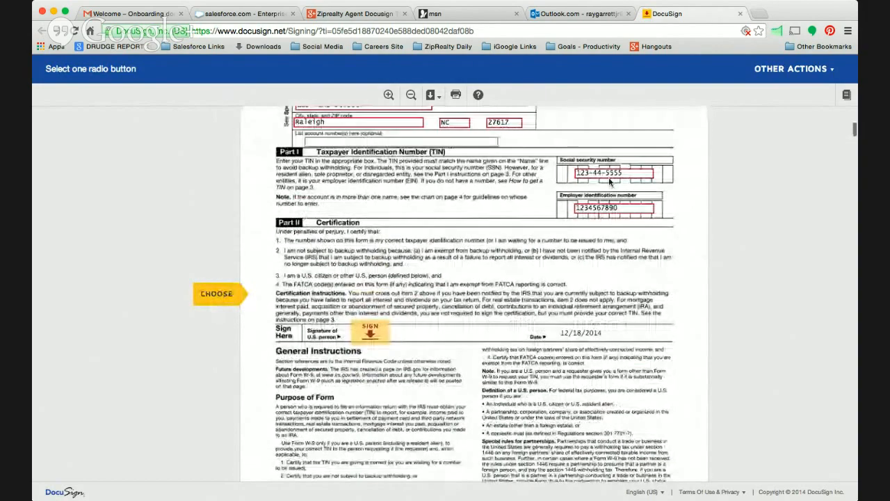
pyautogui.click(373, 338)
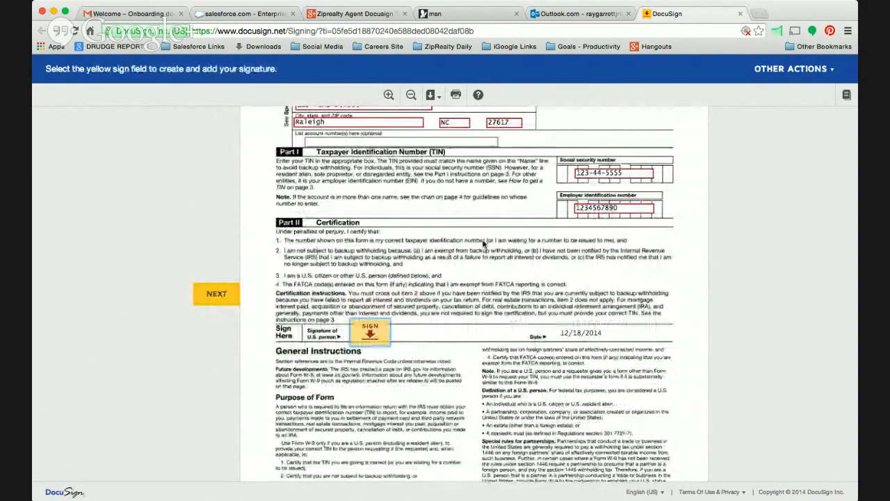
pyautogui.scroll(1, 486, 251)
pyautogui.click(378, 385)
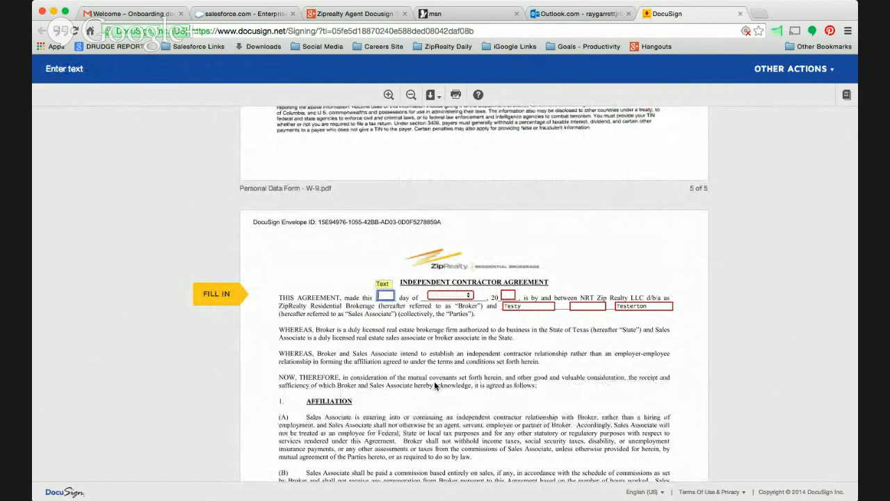
# Date the Independent Contractor Agreement with day 18, month December and year 14.
pyautogui.write('18')
pyautogui.press('Tab')
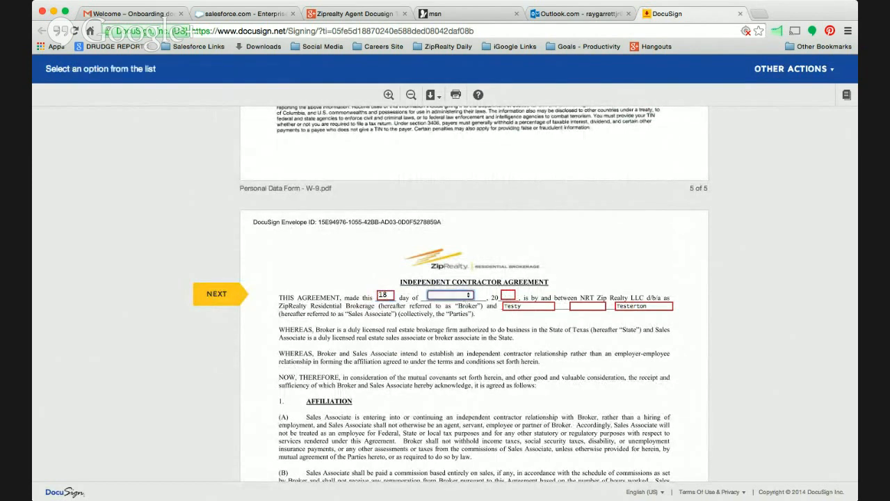
pyautogui.click(464, 346)
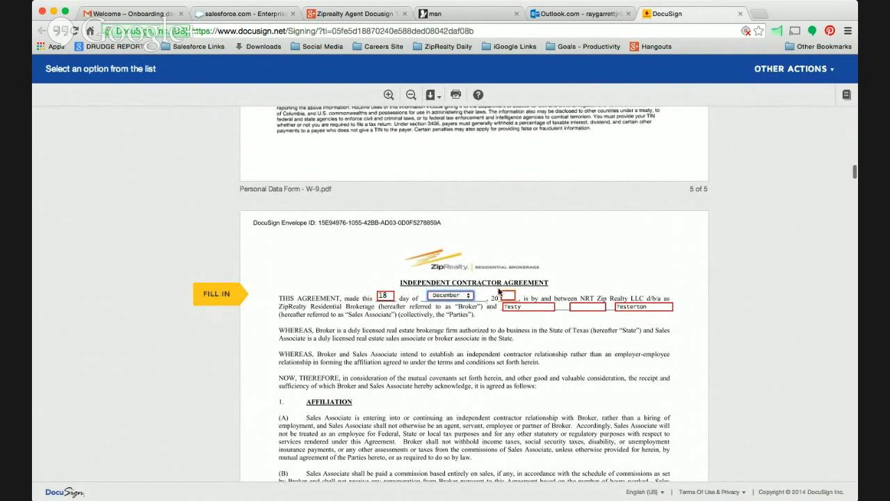
pyautogui.click(509, 295)
pyautogui.write('14')
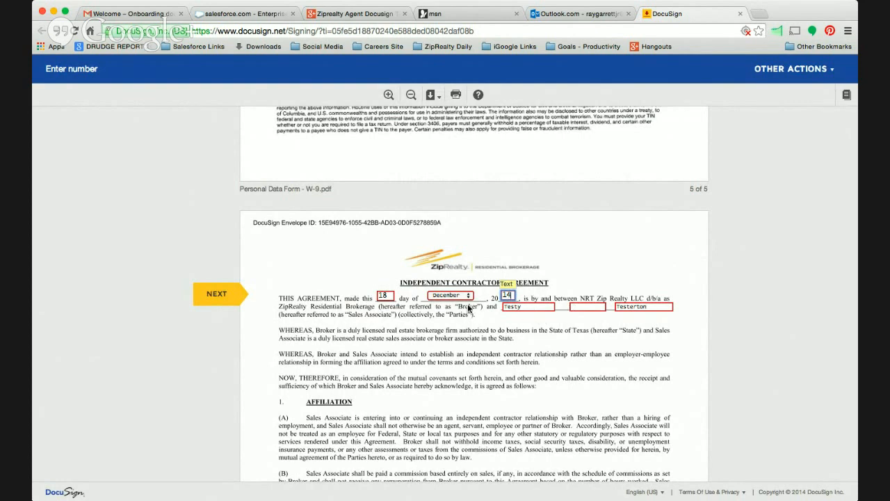
# Enter the sales associate's middle initial in the agreement's opening paragraph and go to the Sales Associate signature field.
pyautogui.click(589, 306)
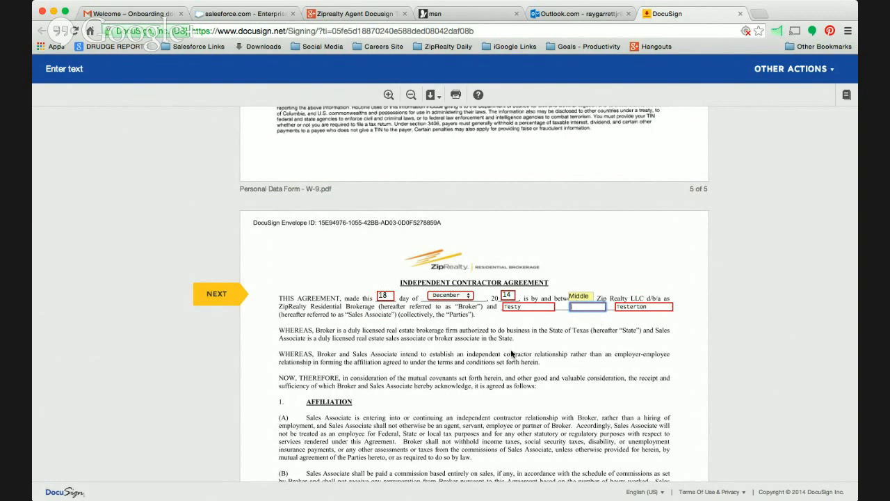
pyautogui.click(217, 294)
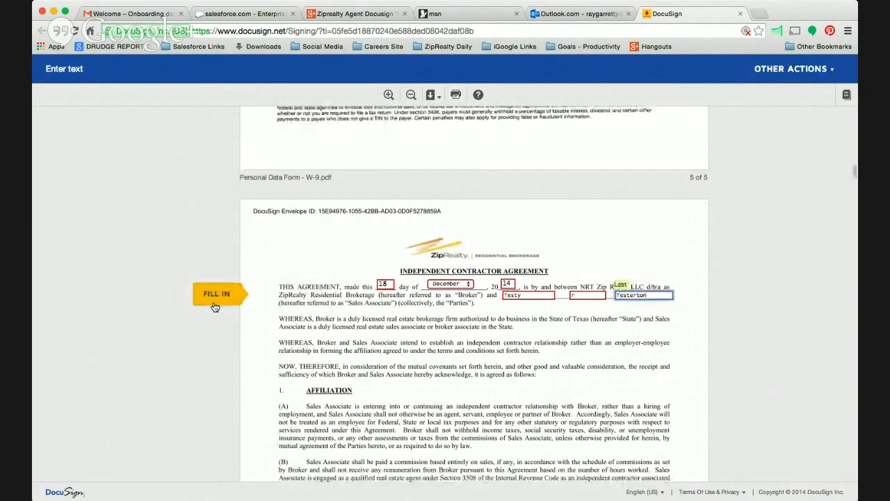
pyautogui.click(217, 294)
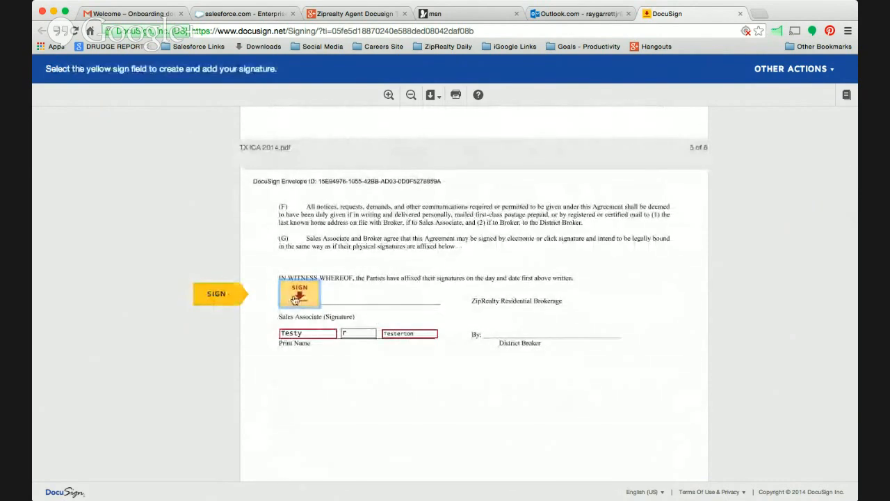
# Sign the Independent Contractor Agreement as Sales Associate and advance past the printed name to the addendum's date.
pyautogui.click(298, 295)
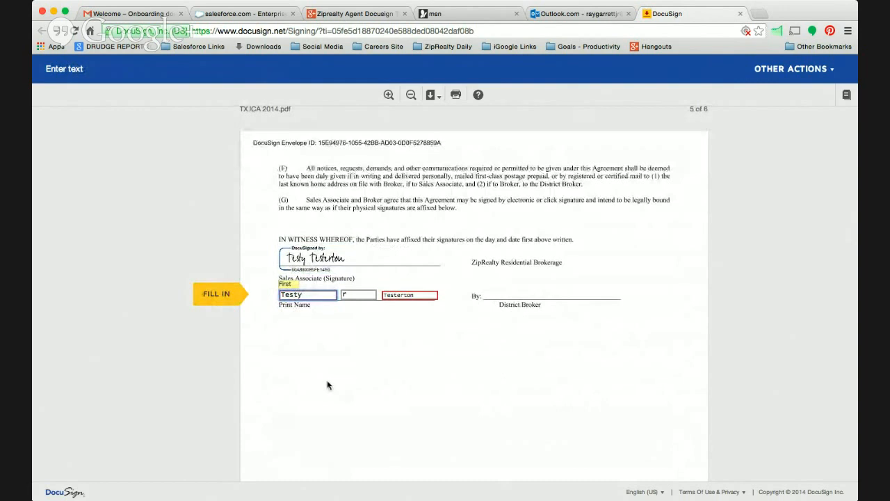
pyautogui.click(206, 292)
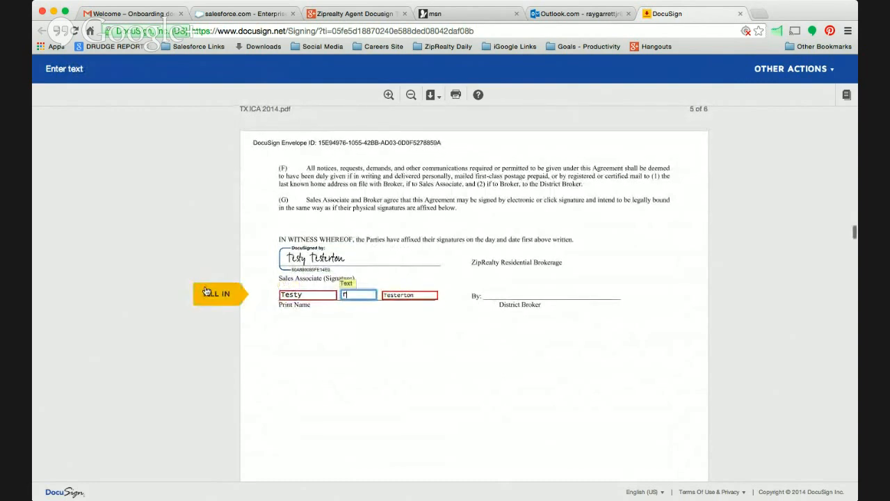
pyautogui.click(206, 292)
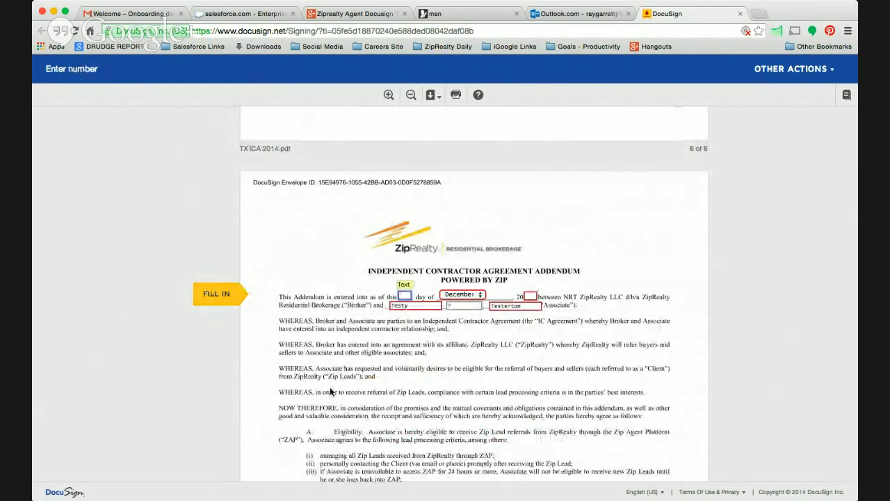
# Enter day 21 and year 14 in the date line of the Independent Contractor Agreement Addendum.
pyautogui.write('21')
pyautogui.click(530, 297)
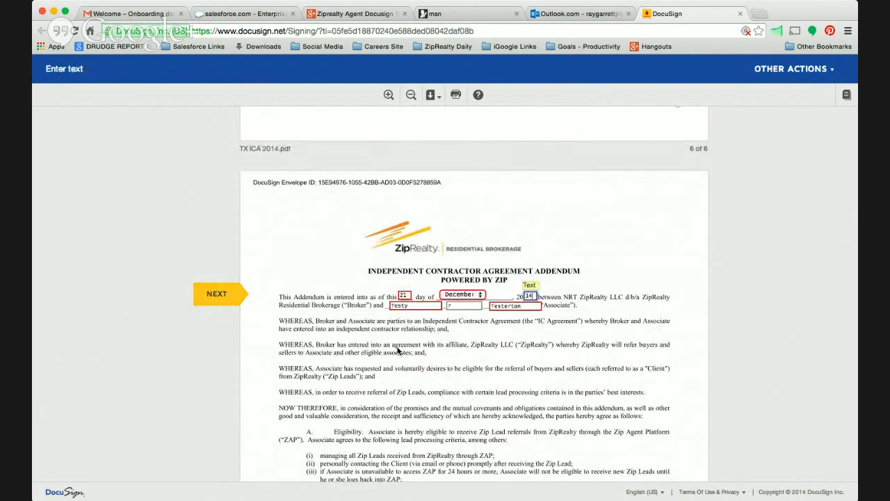
pyautogui.click(218, 296)
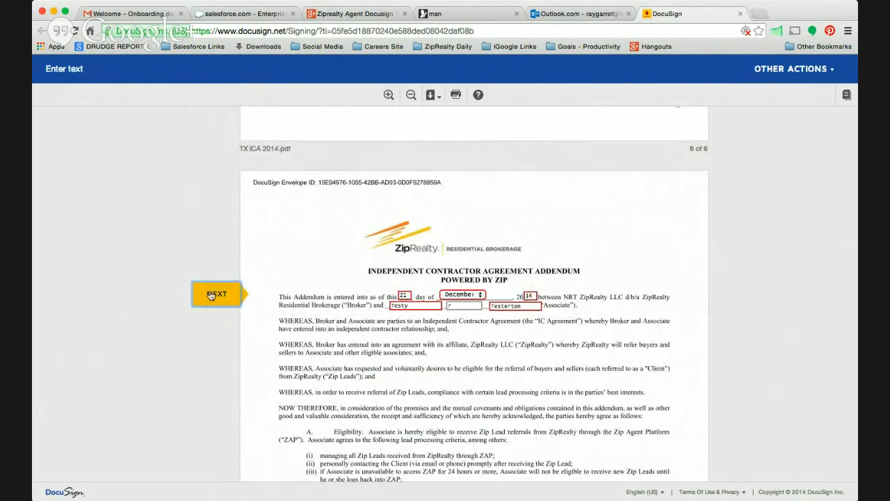
# Correct the day in the addendum's date line to 18.
pyautogui.moveTo(409, 295); pyautogui.dragTo(393, 295)
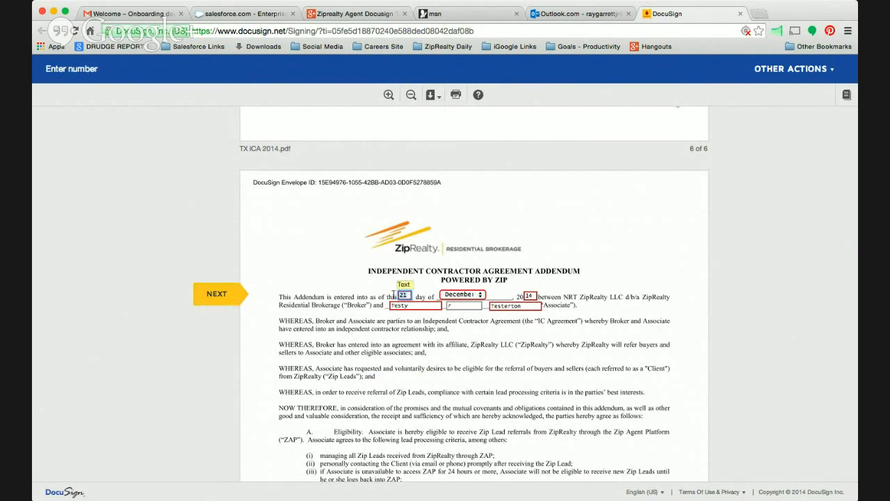
pyautogui.write('18')
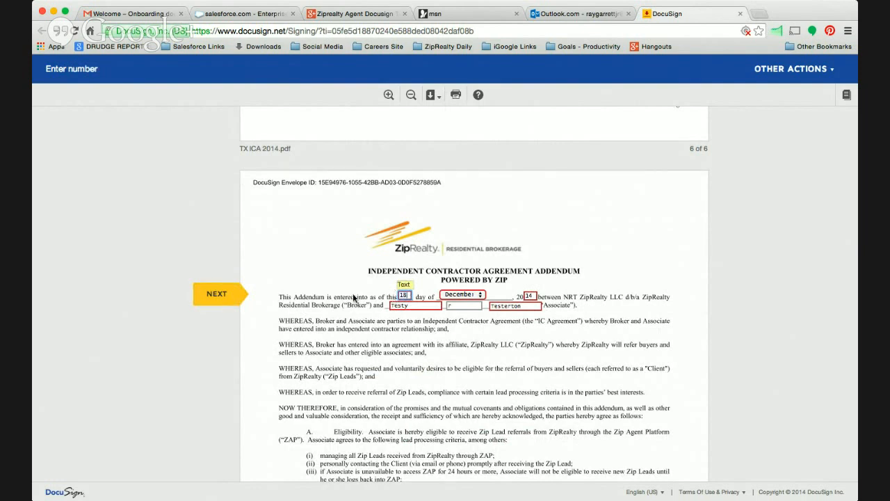
pyautogui.click(218, 295)
# Advance through the addendum's remaining fields and sign it on the Associate line.
pyautogui.click(218, 295)
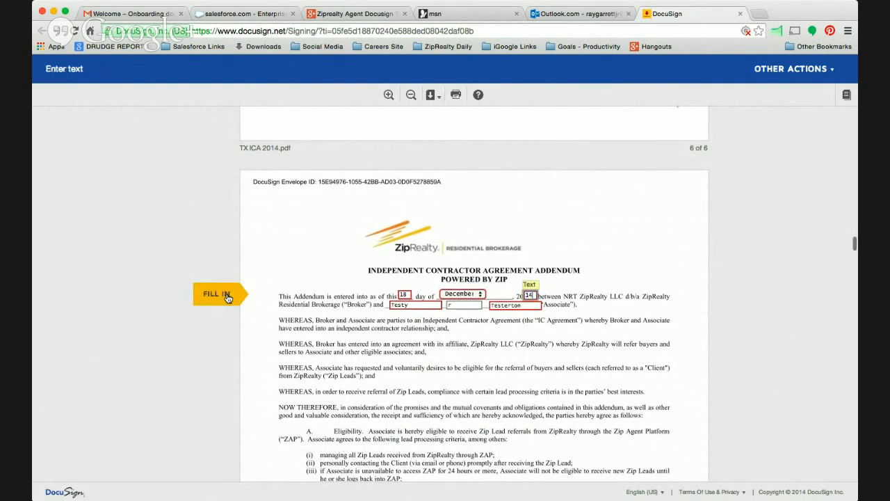
pyautogui.click(218, 295)
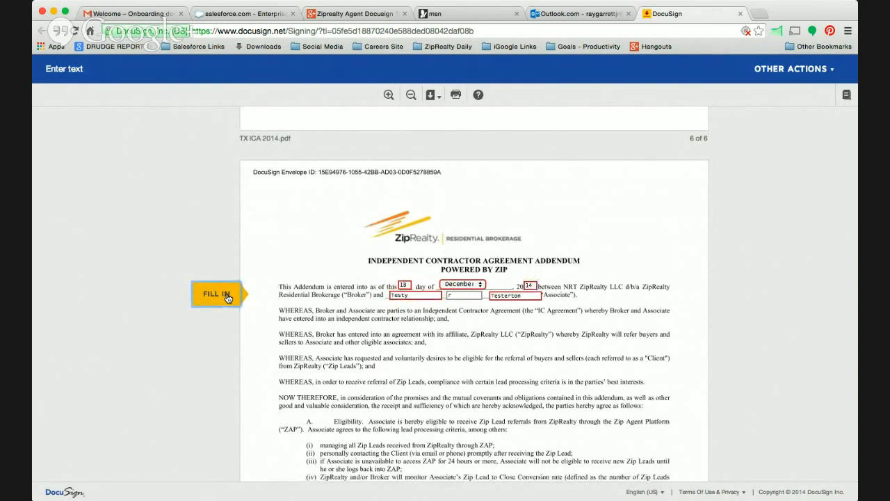
pyautogui.click(218, 295)
pyautogui.click(227, 298)
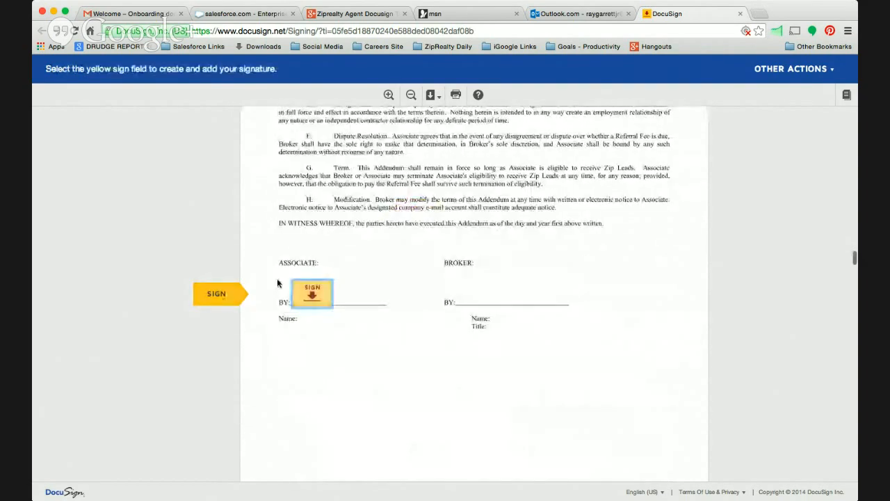
pyautogui.click(325, 299)
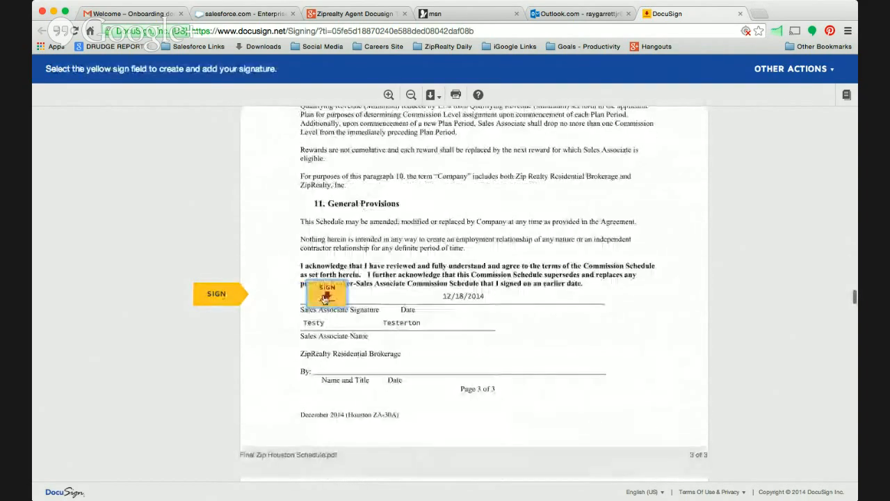
# Look through the ZipAccelerator Plan Commission Schedule and sign it in the Sales Associate signature field.
pyautogui.scroll(15, 426, 233)
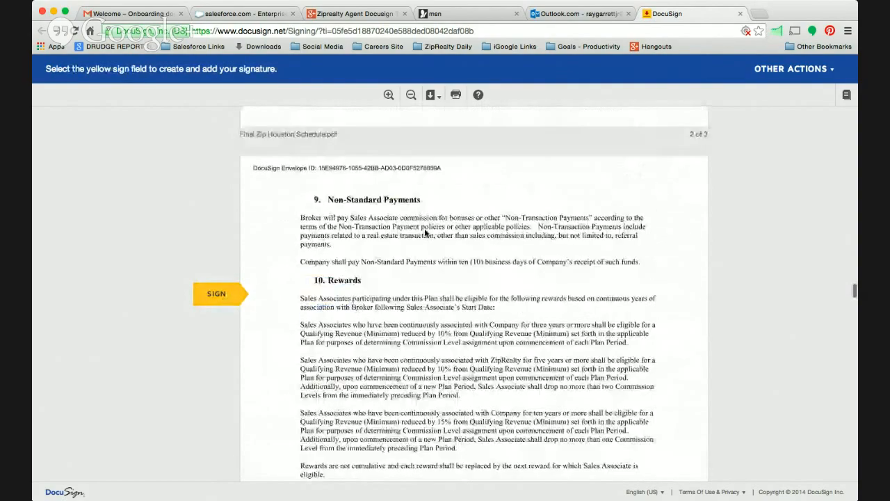
pyautogui.scroll(15, 426, 234)
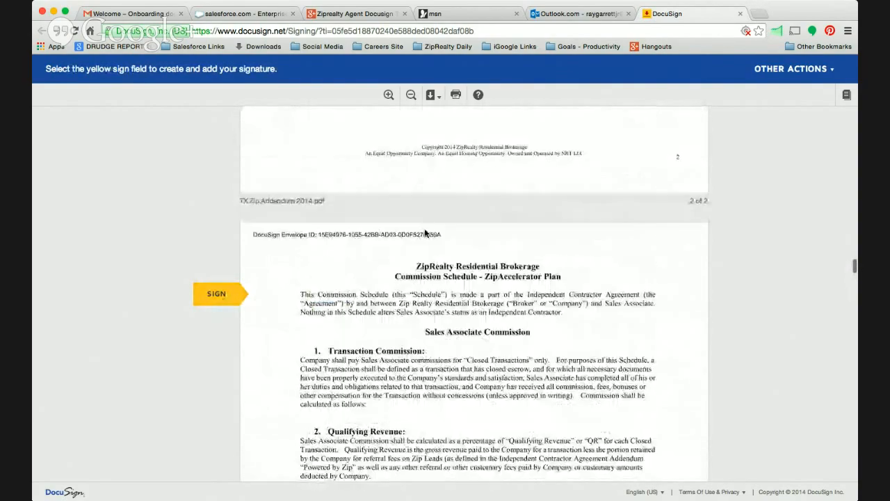
pyautogui.scroll(-2, 426, 233)
pyautogui.scroll(-20, 425, 233)
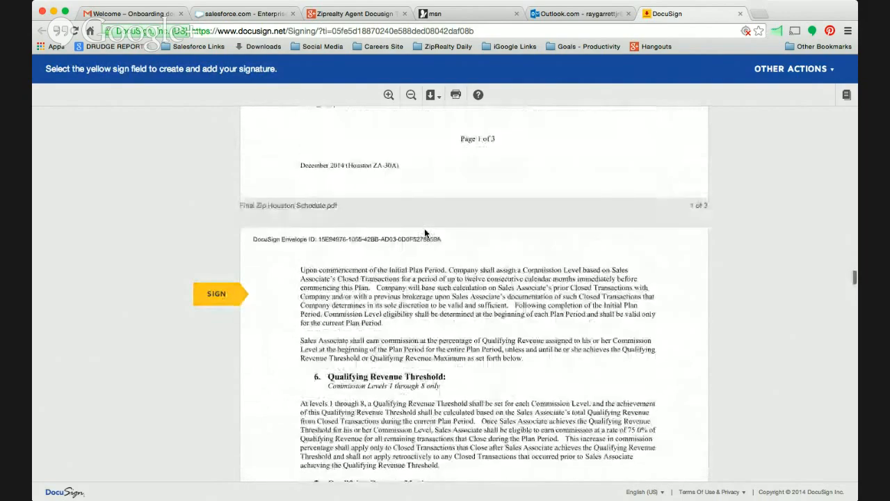
pyautogui.scroll(-5, 426, 233)
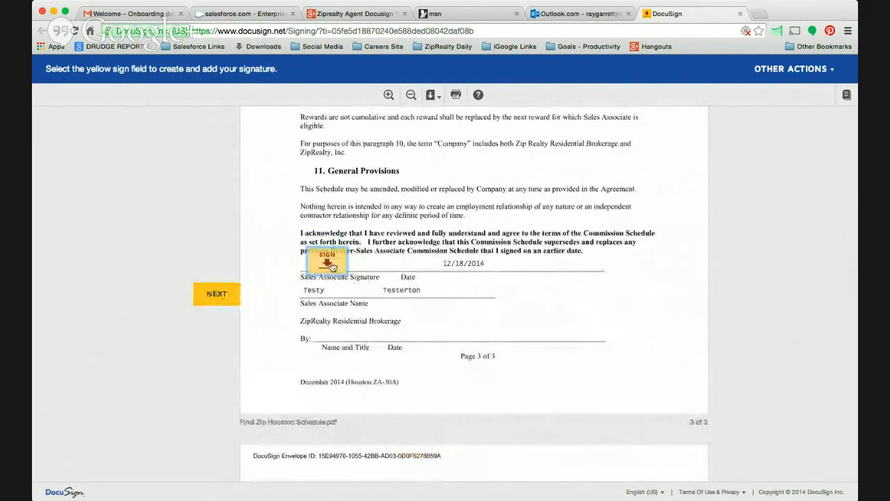
pyautogui.scroll(-12, 332, 267)
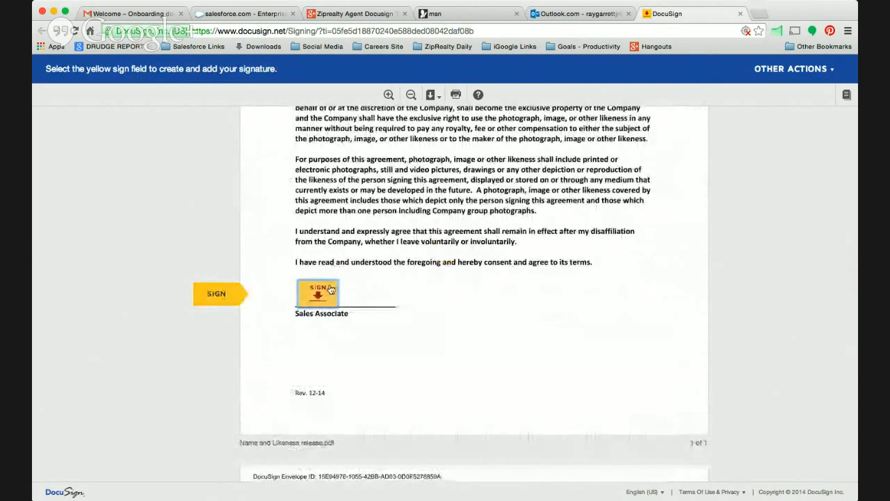
# Sign the Name and Likeness release, the NRT Fair Housing Pledge and the Do Not Contact Certification.
pyautogui.click(327, 295)
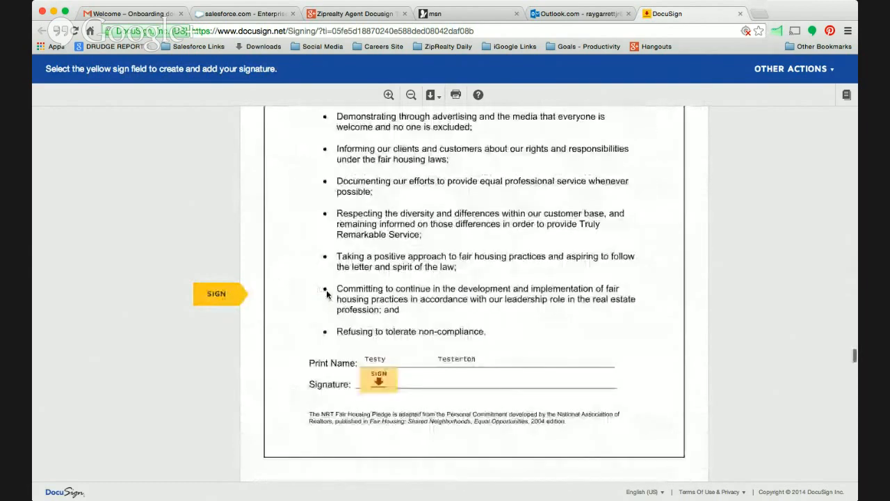
pyautogui.click(379, 293)
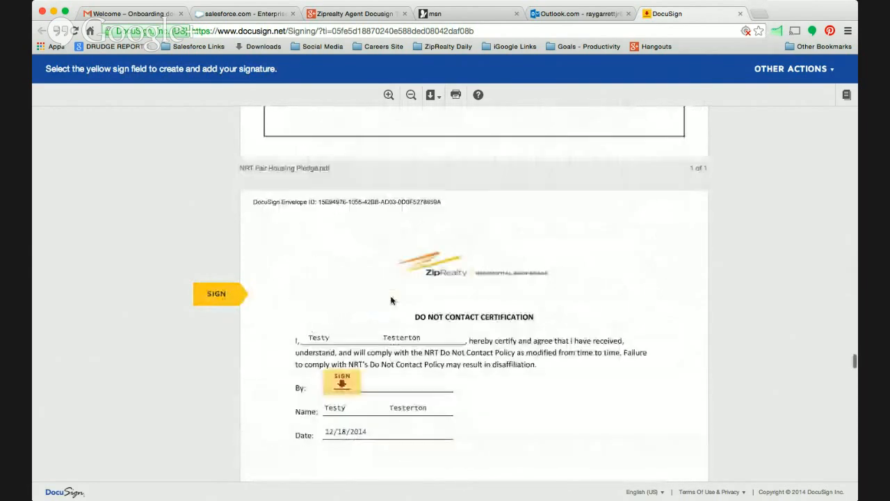
pyautogui.click(350, 297)
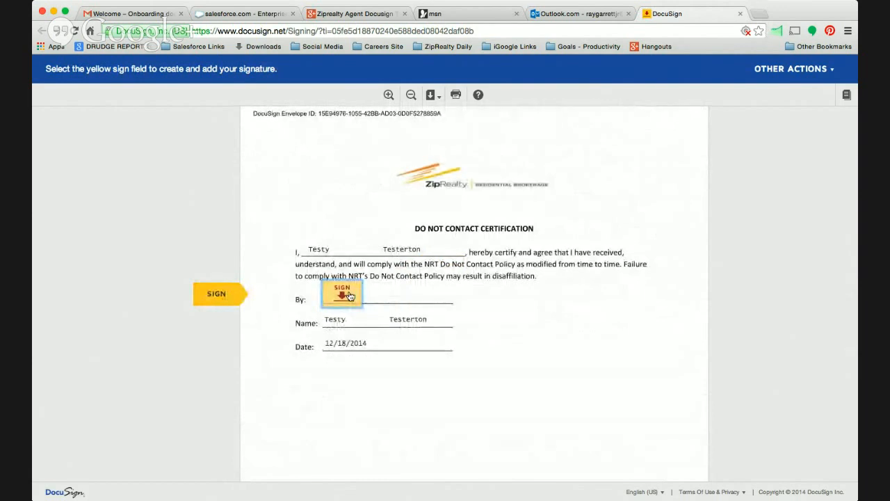
pyautogui.click(350, 297)
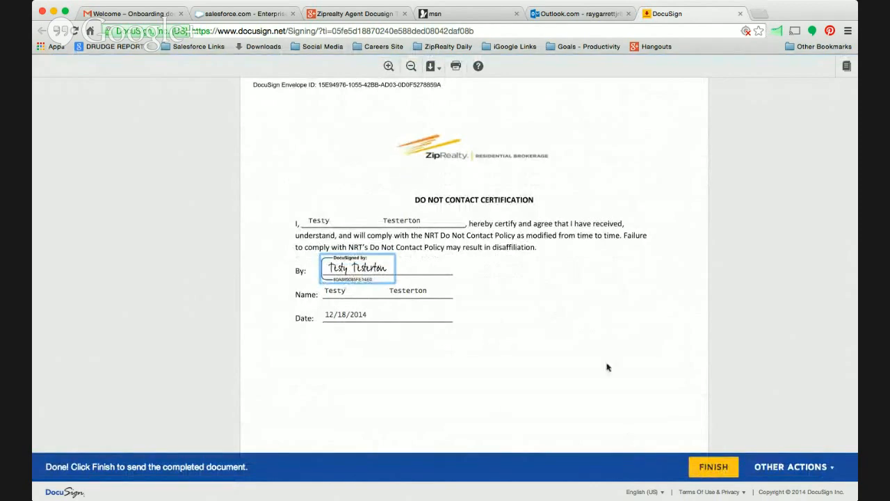
# Return to the Sales Associate Personal Data Form and clear the State field of the home address.
pyautogui.scroll(-15, 629, 311)
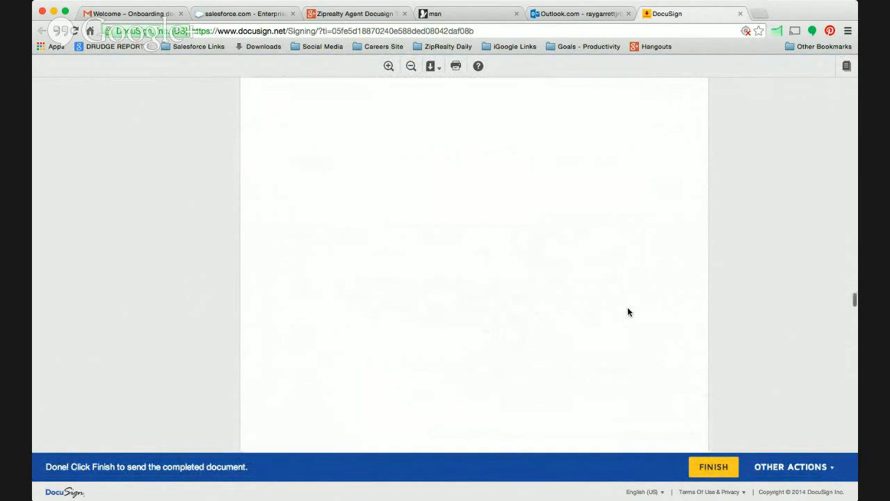
pyautogui.scroll(15, 628, 311)
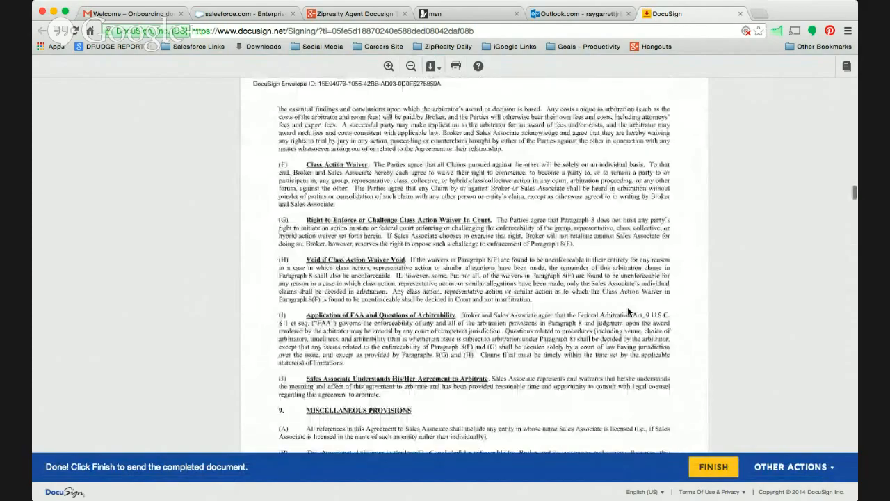
pyautogui.scroll(15, 628, 307)
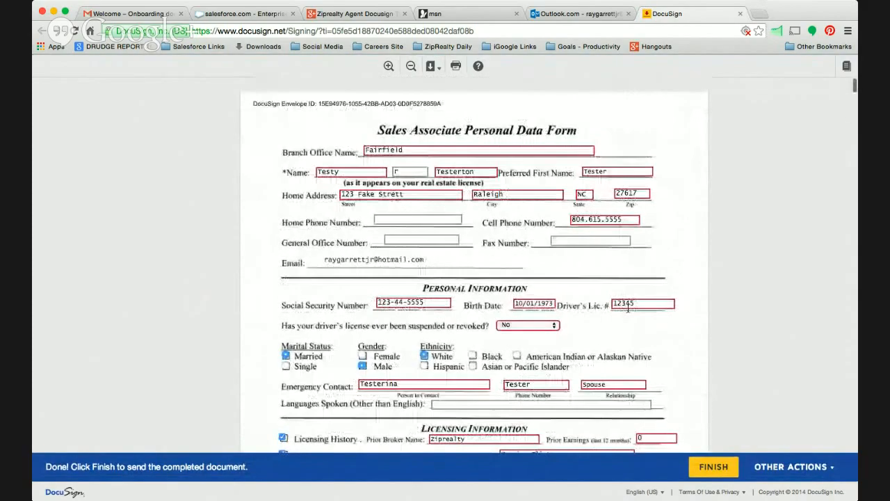
pyautogui.doubleClick(584, 194)
pyautogui.press('BackSpace')
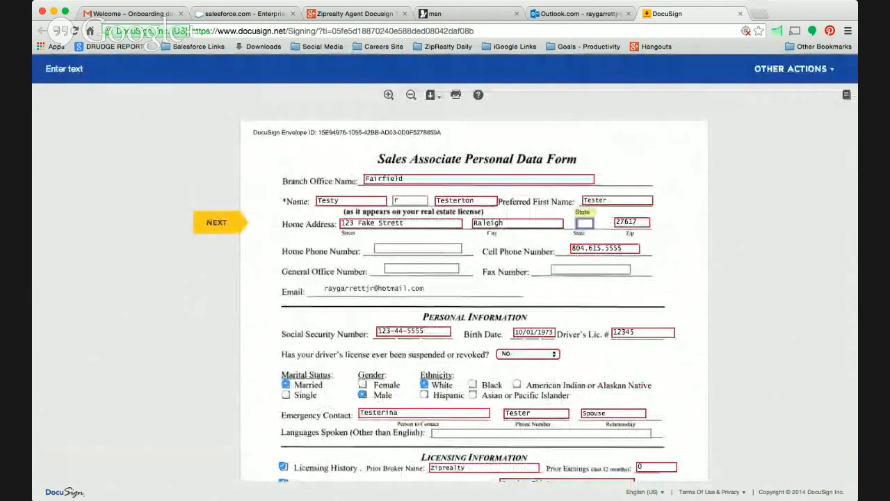
# Find the package's unfilled required field, set the home address State to NC and finish the signing.
pyautogui.scroll(-15, 621, 363)
pyautogui.scroll(-20, 621, 363)
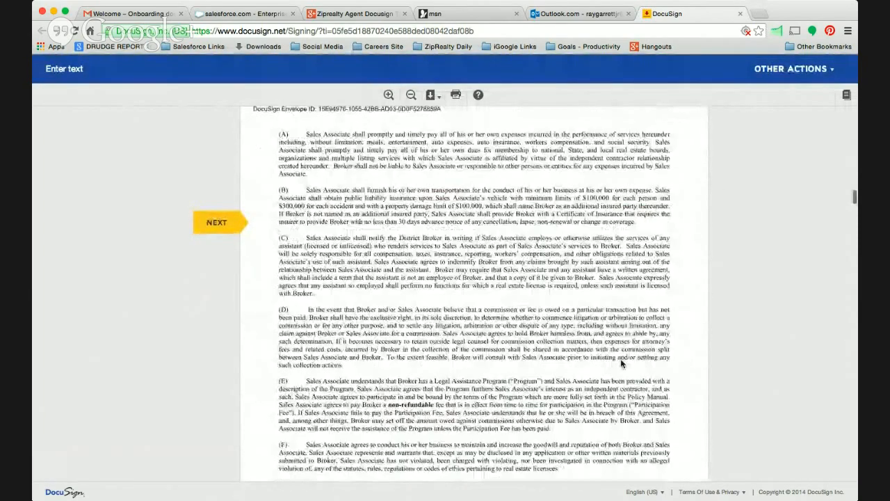
pyautogui.scroll(-20, 622, 363)
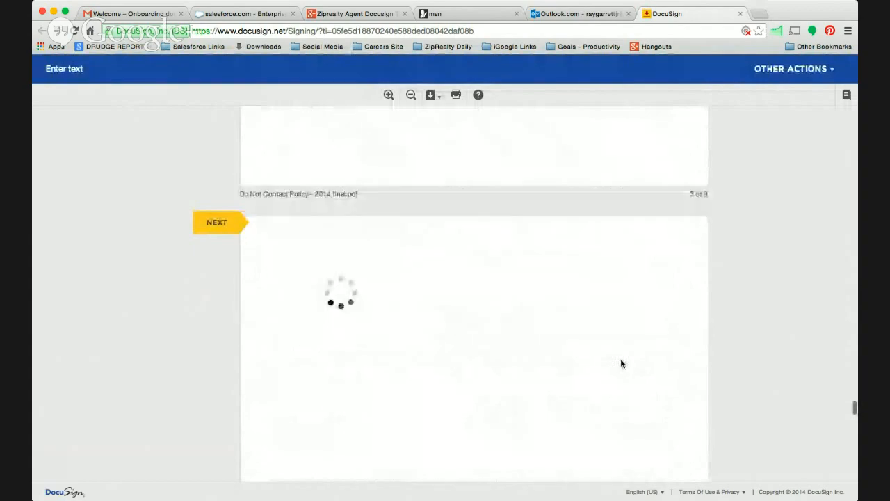
pyautogui.scroll(-20, 496, 291)
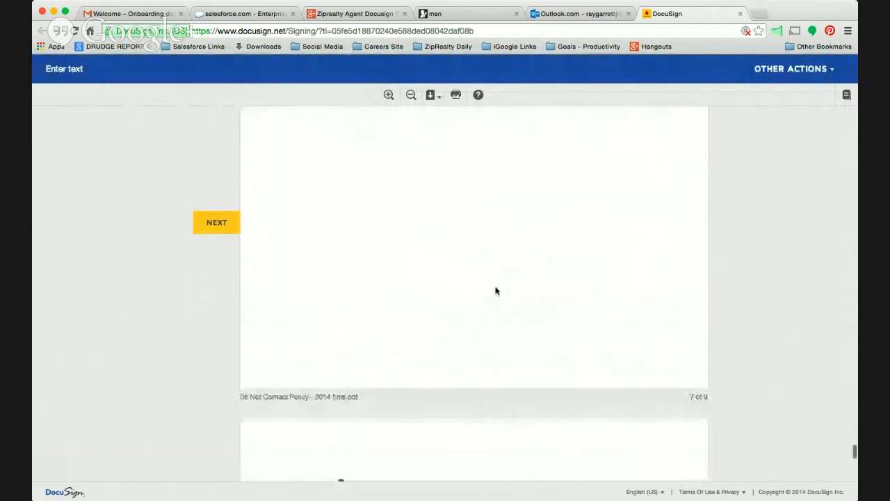
pyautogui.scroll(10, 496, 291)
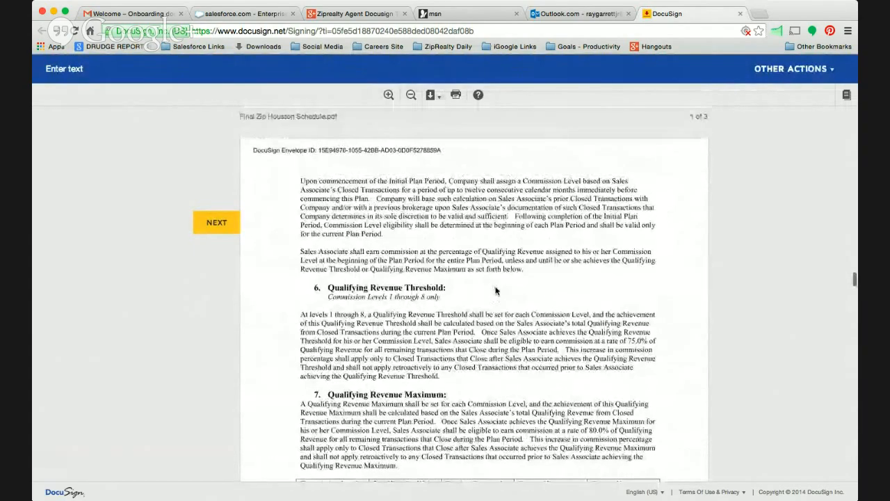
pyautogui.scroll(-20, 496, 291)
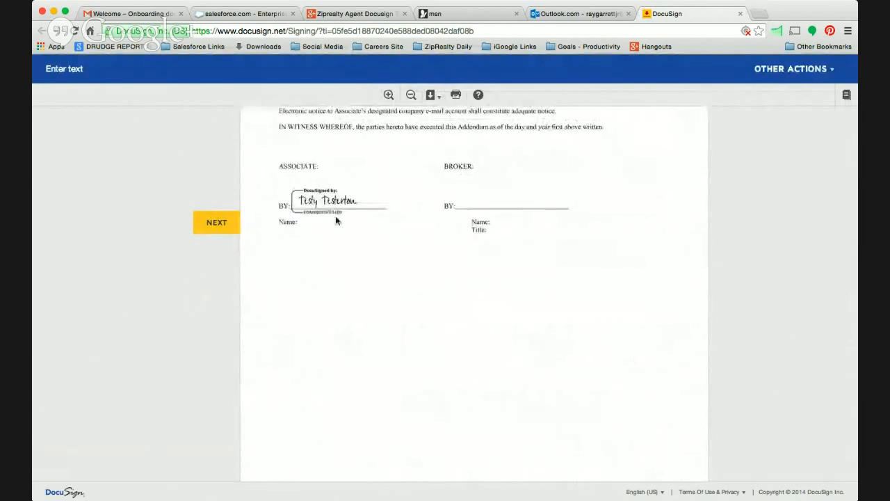
pyautogui.click(215, 223)
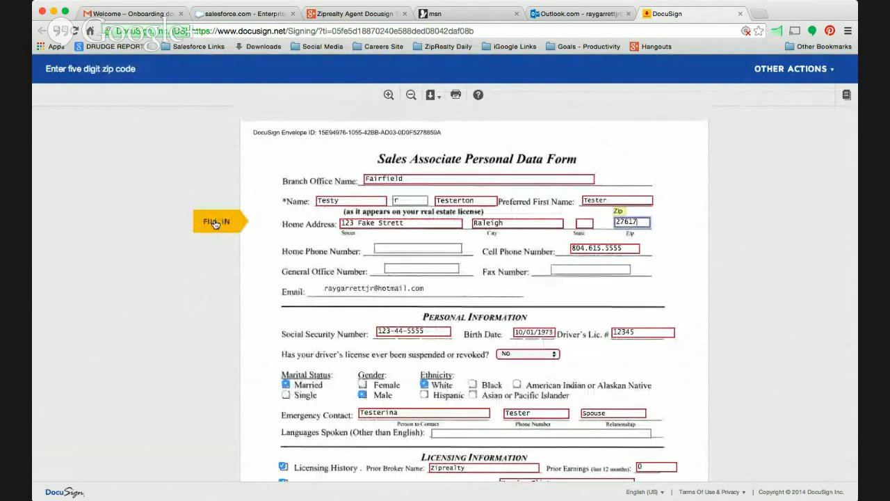
pyautogui.click(588, 223)
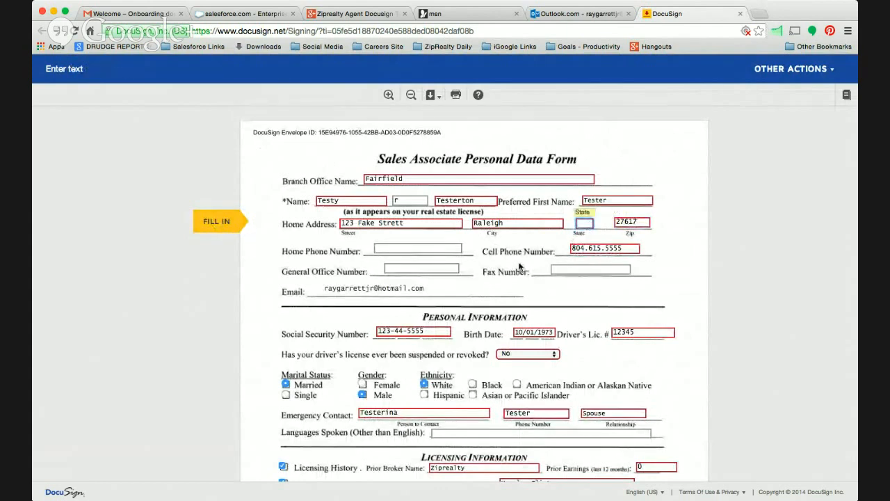
pyautogui.write('NC')
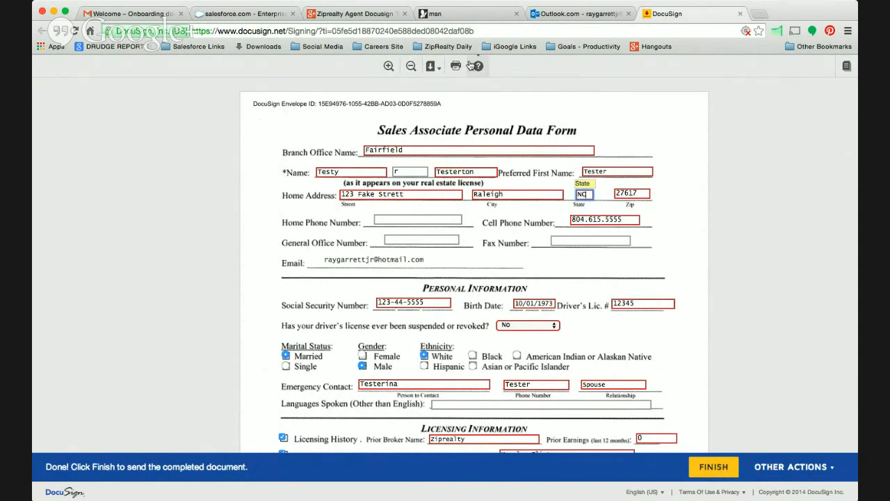
pyautogui.click(723, 473)
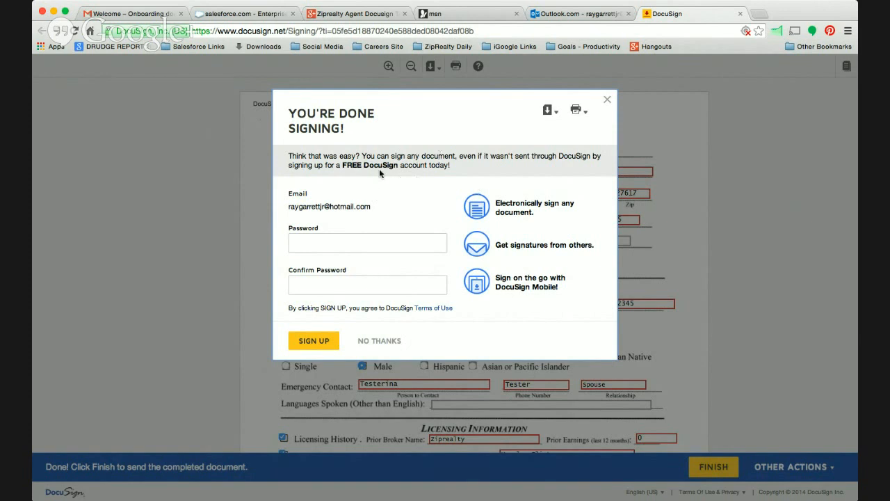
# Open the printable copy of the signed package, look over the Sales Associate Personal Data Form and close the copy.
pyautogui.click(587, 114)
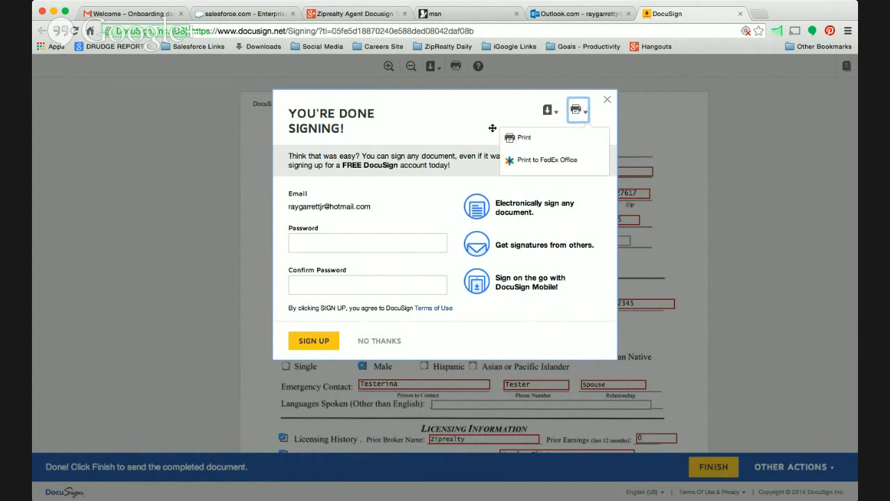
pyautogui.click(475, 117)
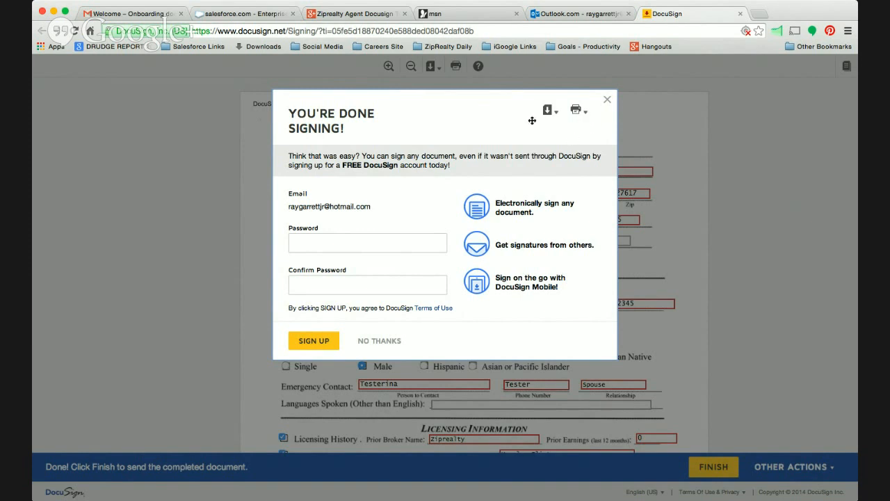
pyautogui.click(576, 110)
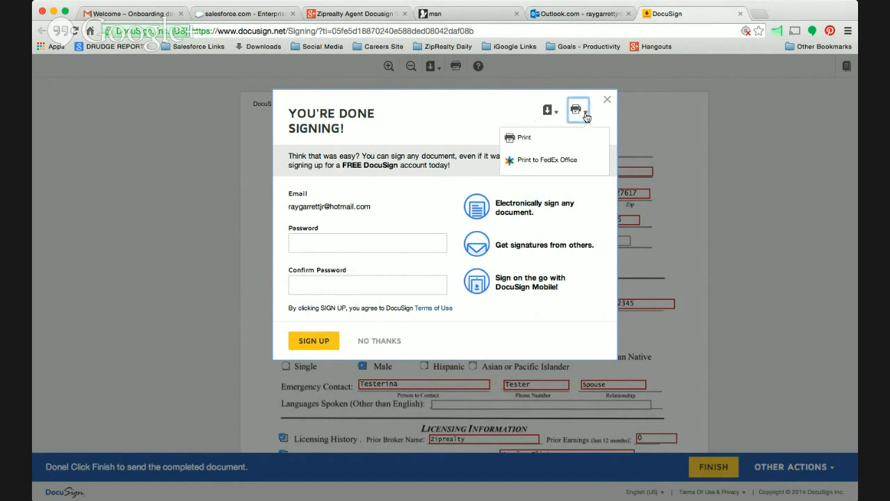
pyautogui.click(526, 135)
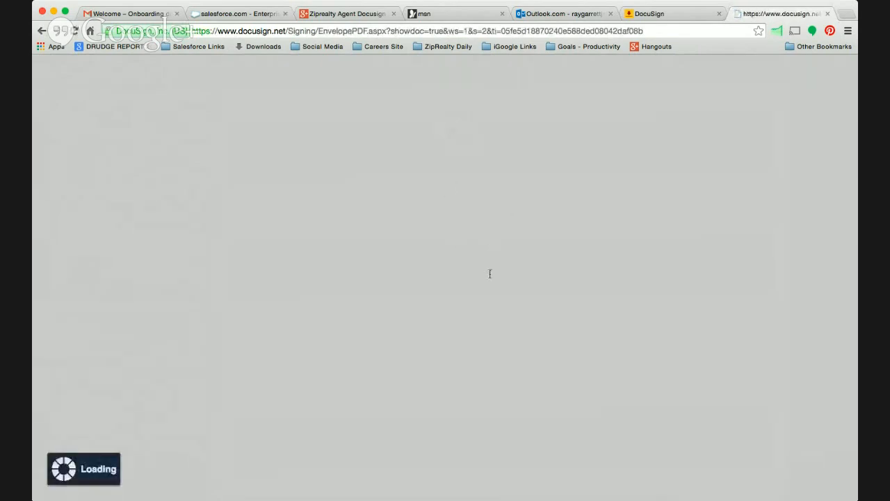
pyautogui.scroll(-4, 779, 474)
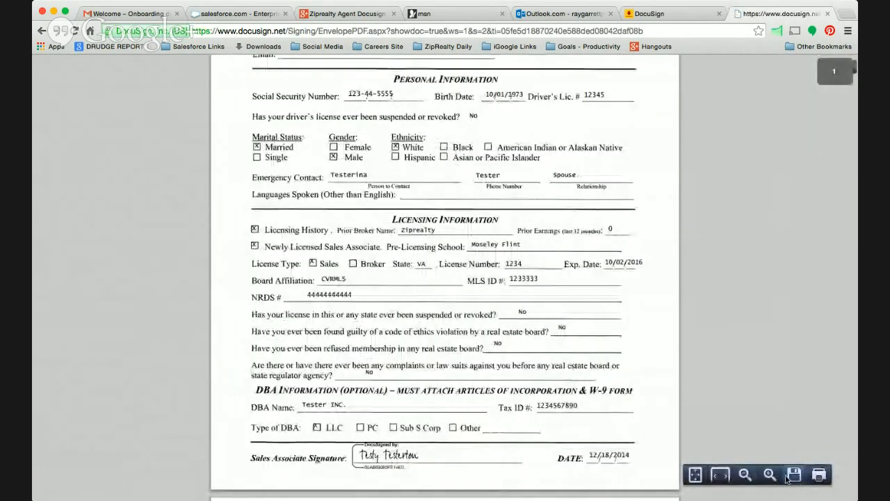
pyautogui.scroll(3, 605, 396)
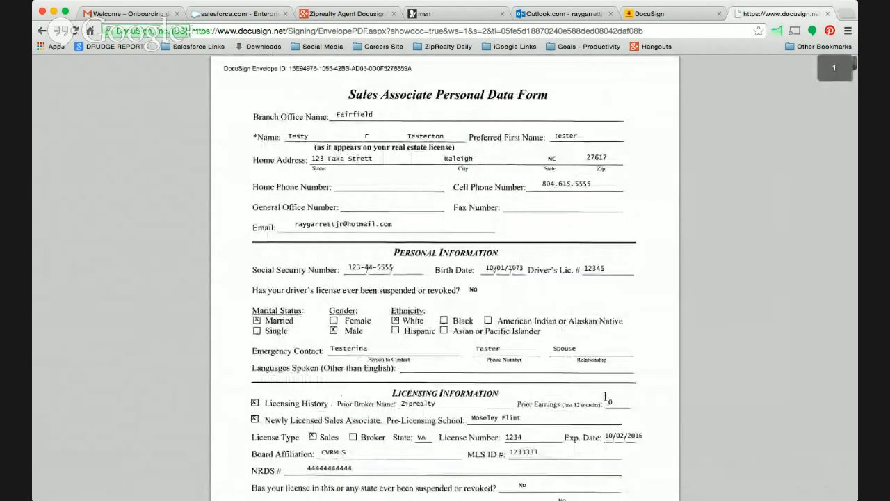
pyautogui.click(827, 14)
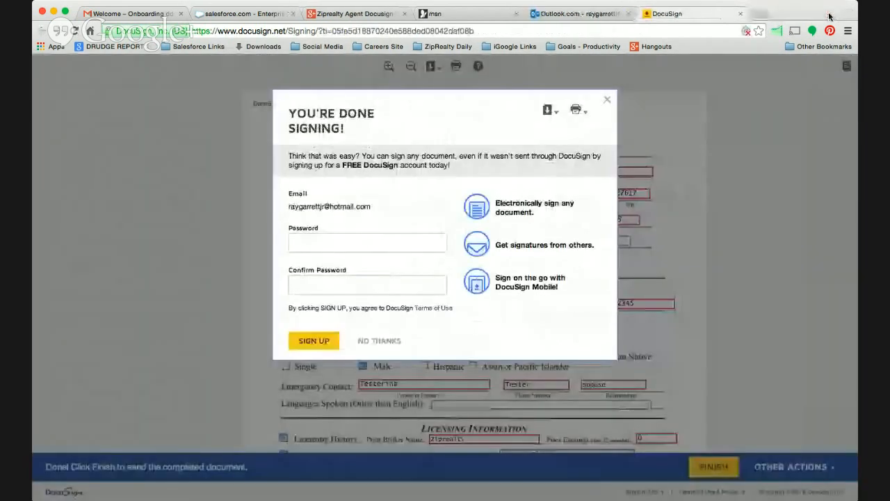
# Decline the free DocuSign account offer and close the DocuSign page.
pyautogui.click(380, 341)
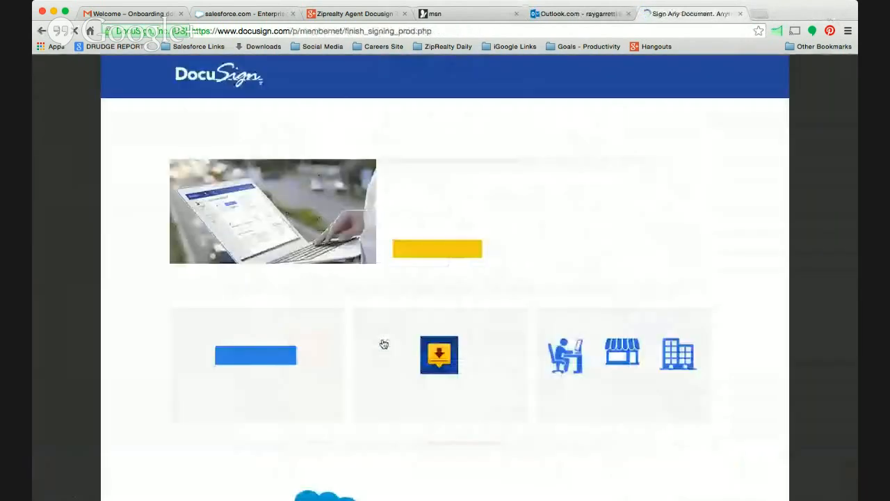
pyautogui.click(741, 14)
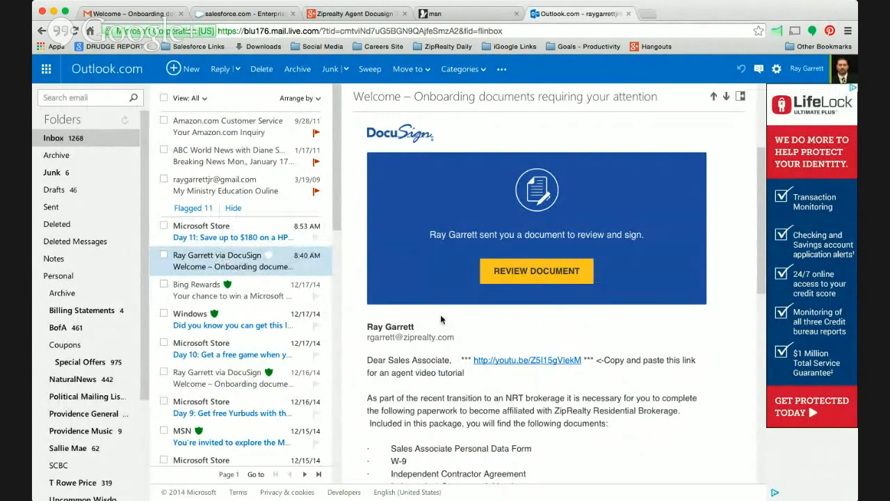
# Reopen the signed package from the onboarding email in Outlook to view it, and close it again.
pyautogui.scroll(-2, 421, 341)
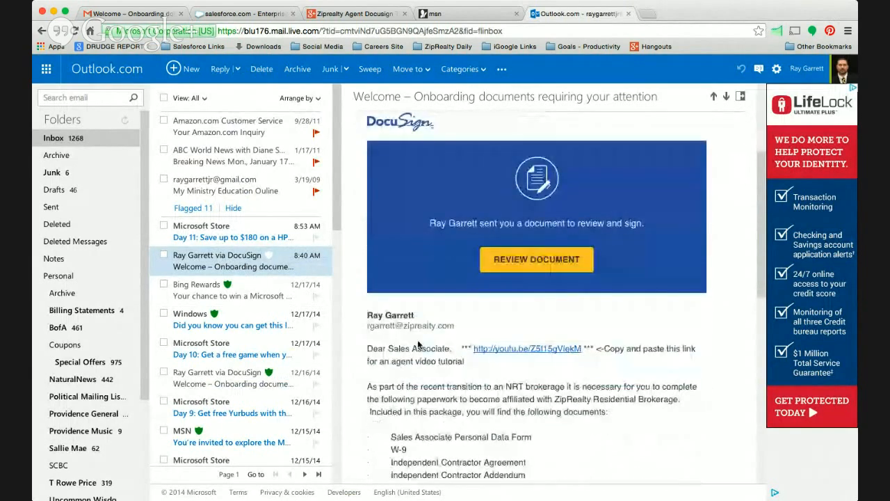
pyautogui.click(547, 261)
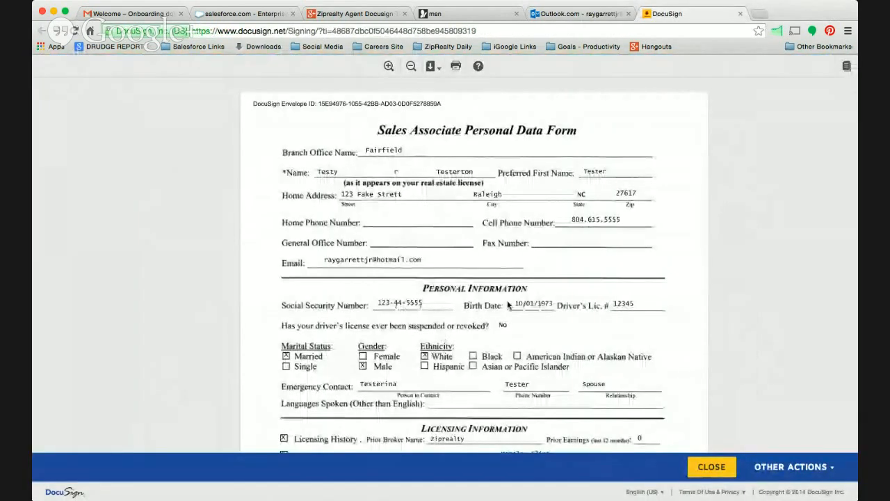
pyautogui.click(740, 13)
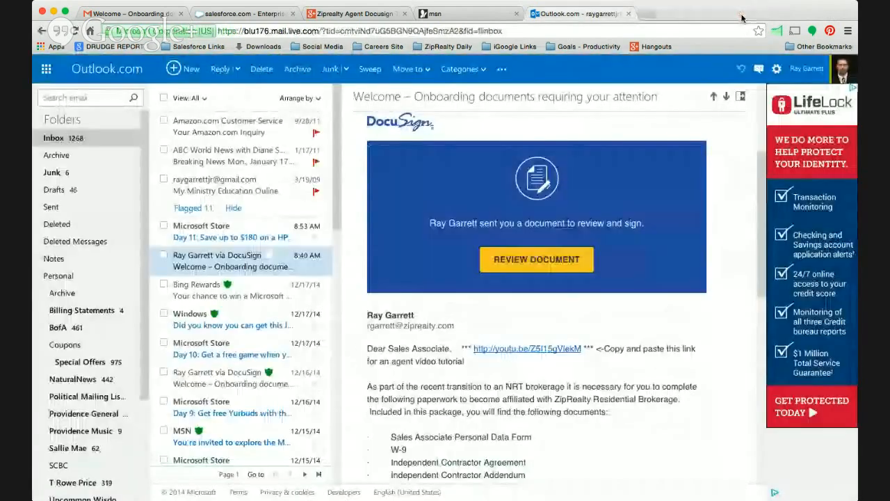